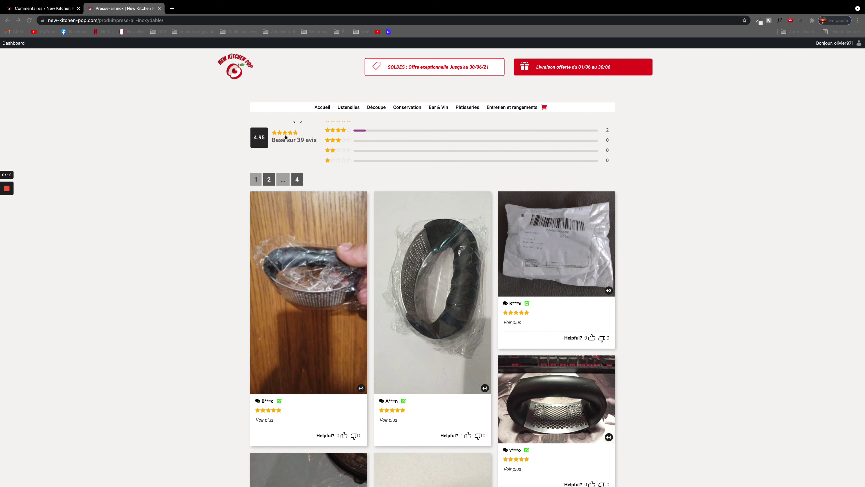
# - Examine the customer reviews on the garlic press product page and expand the first review's full text
pyautogui.scroll(1, 258, 143)
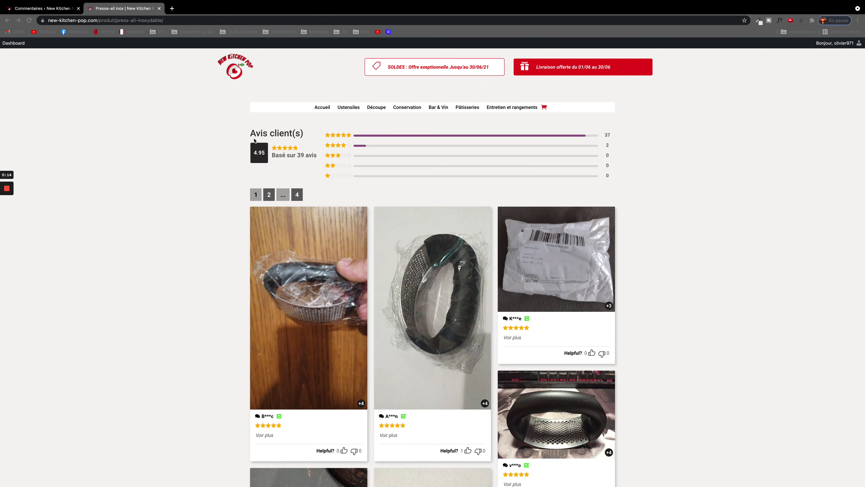
pyautogui.scroll(-3, 370, 257)
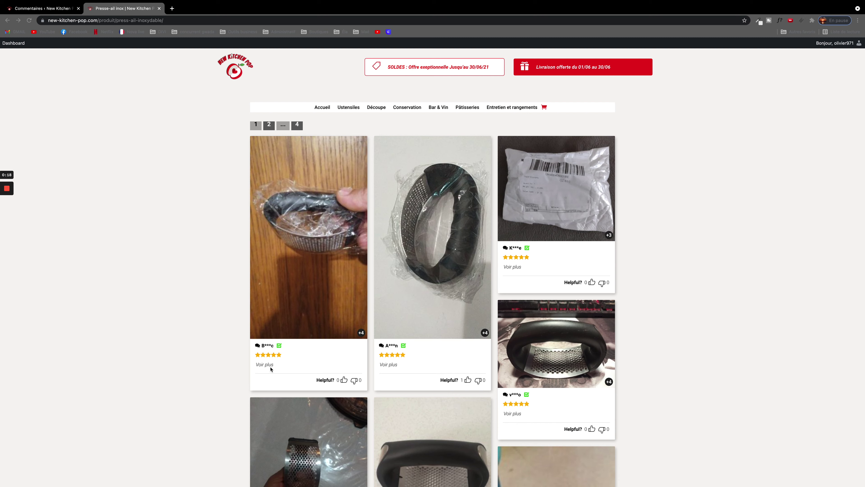
pyautogui.click(267, 365)
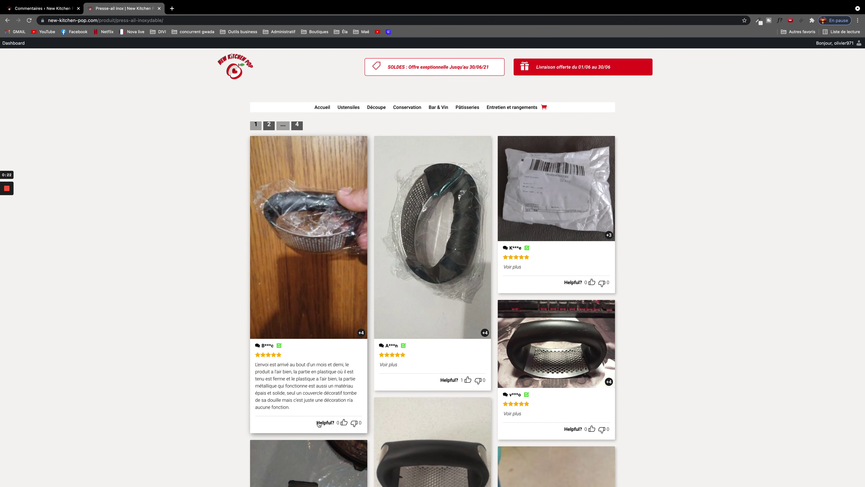
# - Open the Reviews section of the Photo Reviews settings in the site's admin and translate the page into French
pyautogui.click(47, 10)
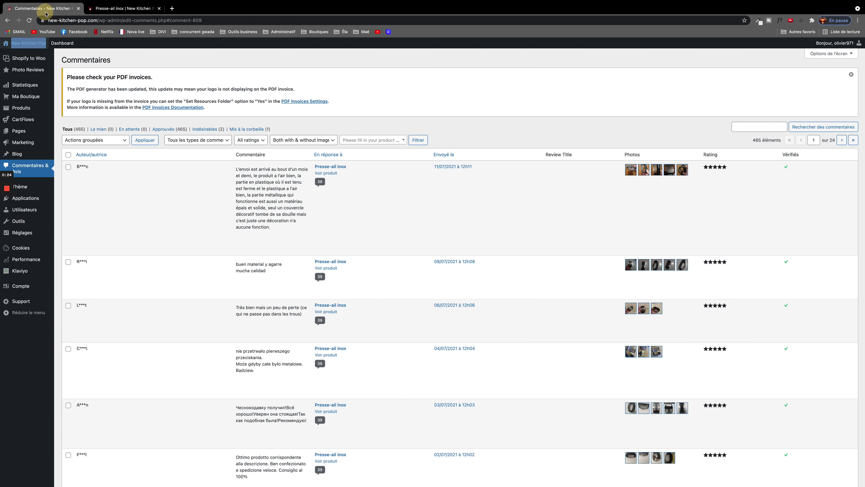
pyautogui.click(24, 72)
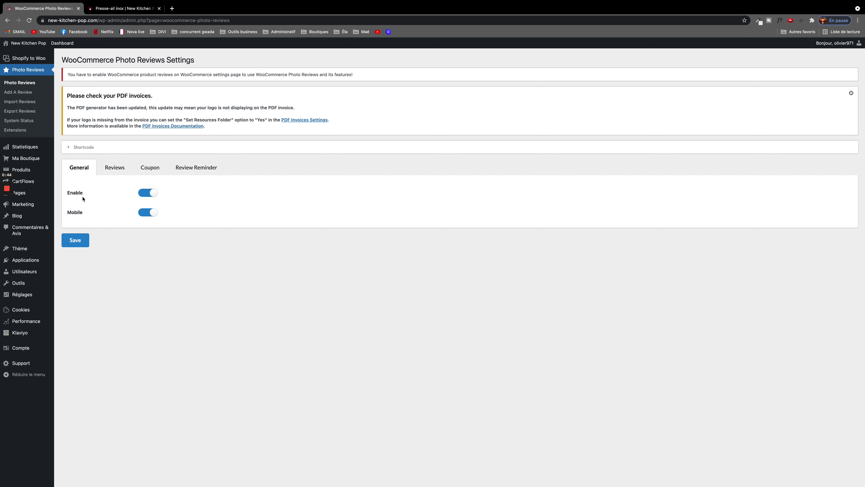
pyautogui.click(112, 170)
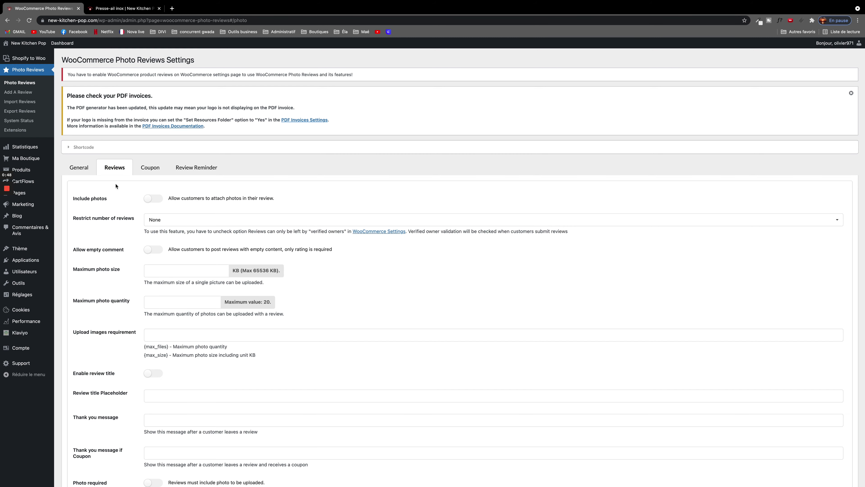
pyautogui.rightClick(397, 196)
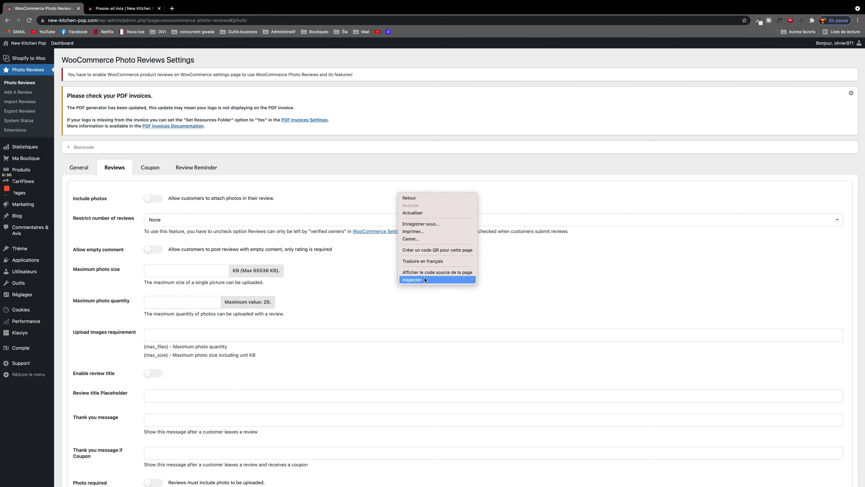
pyautogui.click(420, 264)
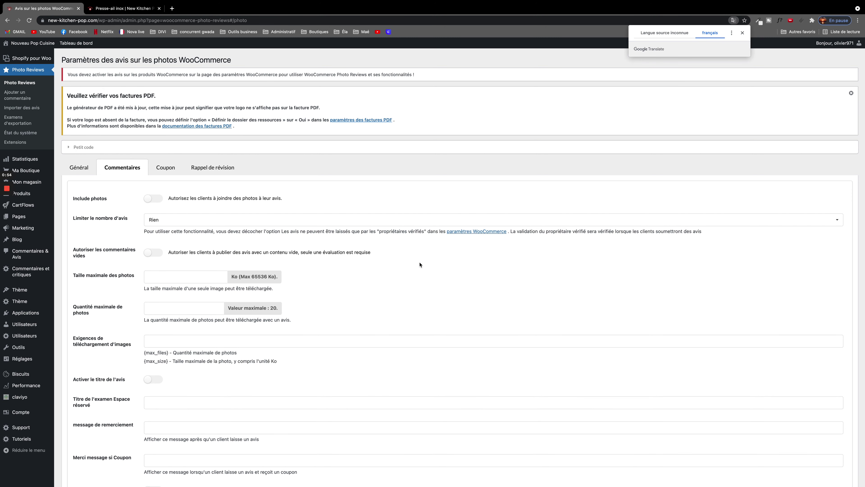
pyautogui.click(742, 33)
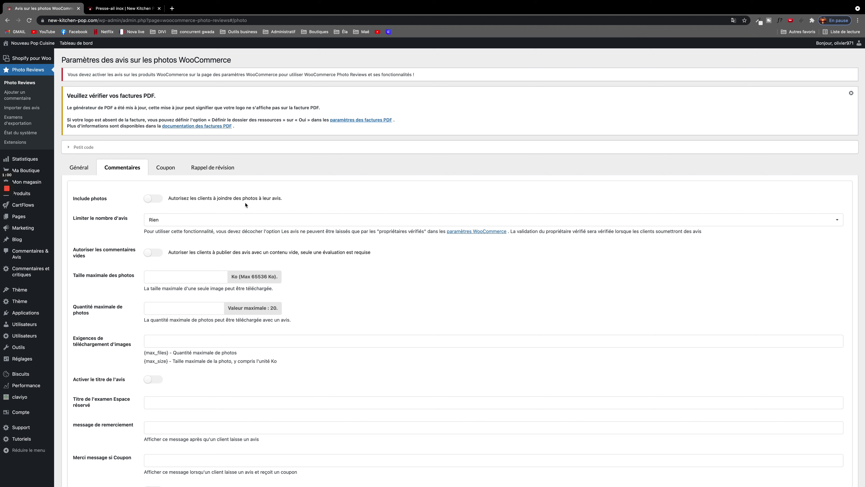
# - Allow customers to attach photos to their reviews and check the remaining review display settings against the product page
pyautogui.click(153, 198)
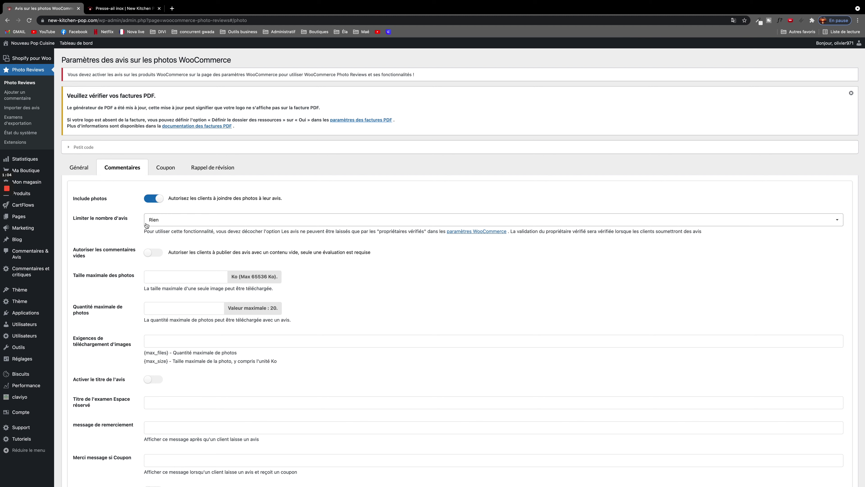
pyautogui.scroll(-3, 108, 201)
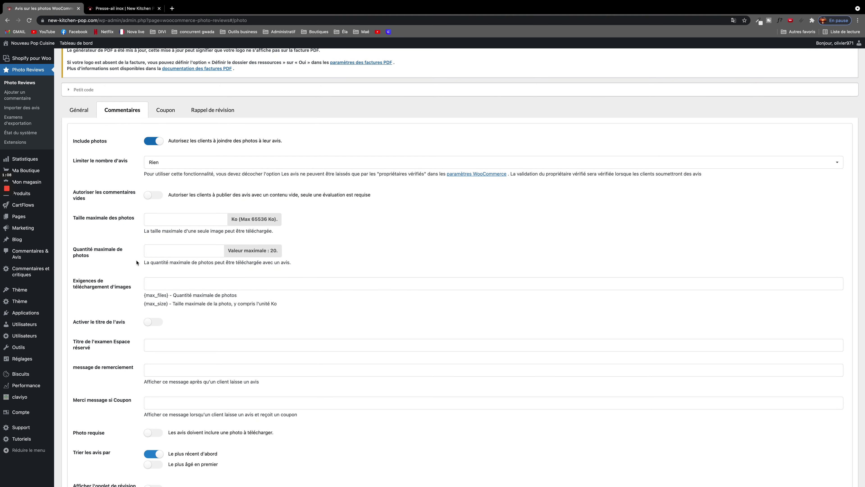
pyautogui.scroll(-5, 136, 262)
pyautogui.scroll(-3, 130, 259)
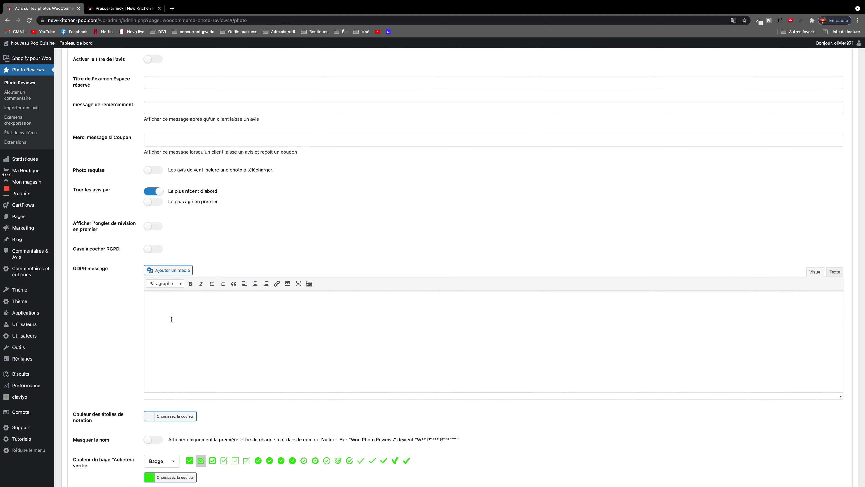
pyautogui.scroll(-2, 172, 319)
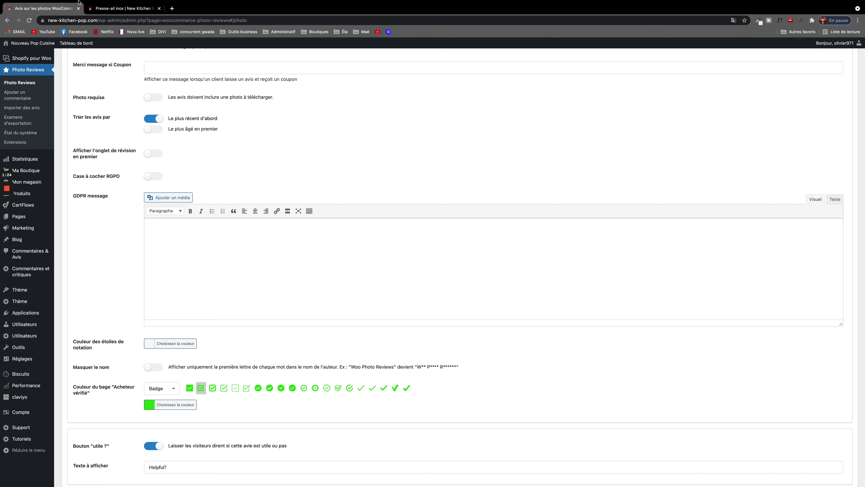
pyautogui.click(114, 9)
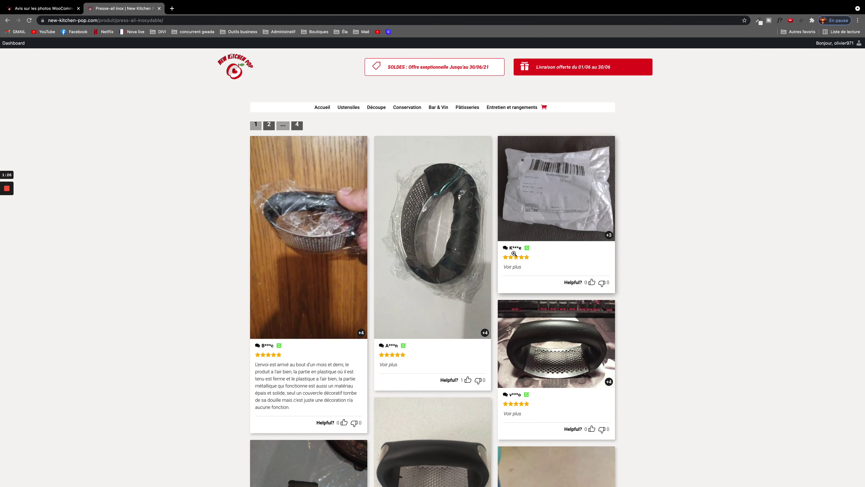
pyautogui.click(51, 10)
pyautogui.scroll(-3, 164, 361)
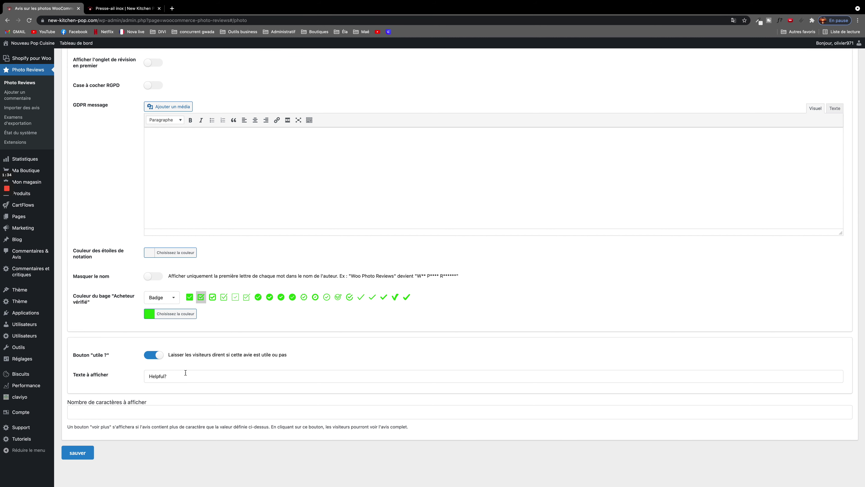
pyautogui.scroll(15, 179, 355)
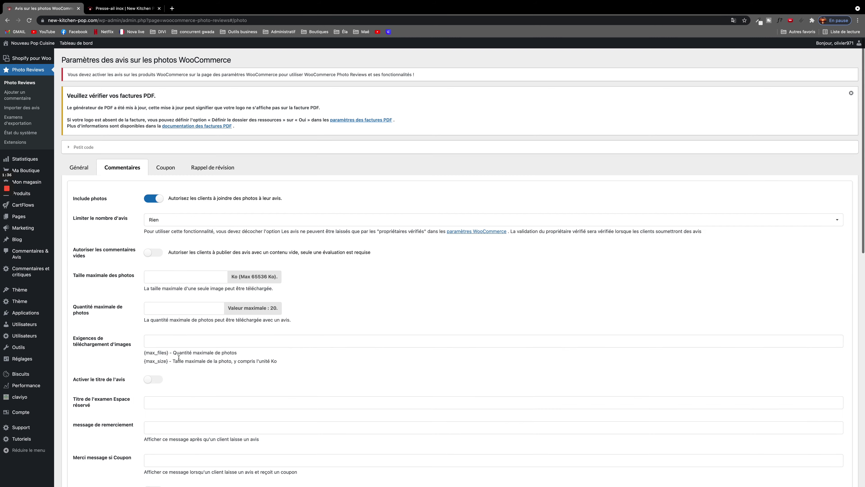
# - Examine the review coupon settings, including eligibility conditions, email content, discount type options, coupon amount and usage limits
pyautogui.click(160, 169)
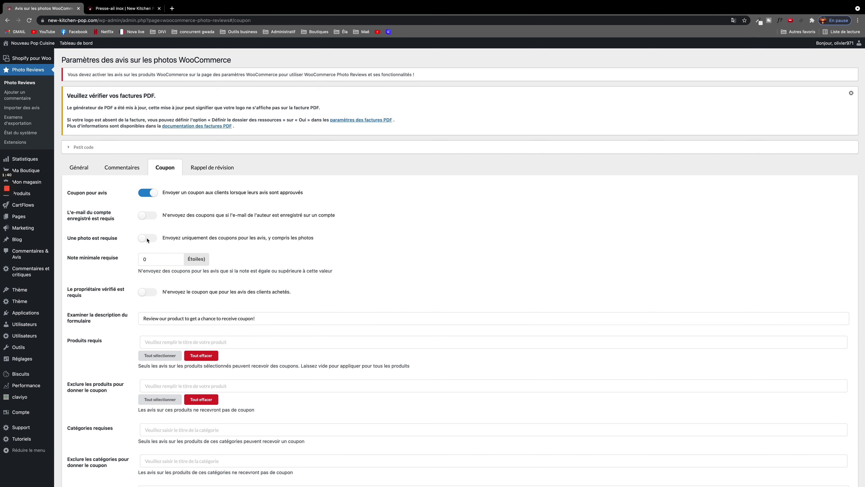
pyautogui.scroll(-9, 207, 218)
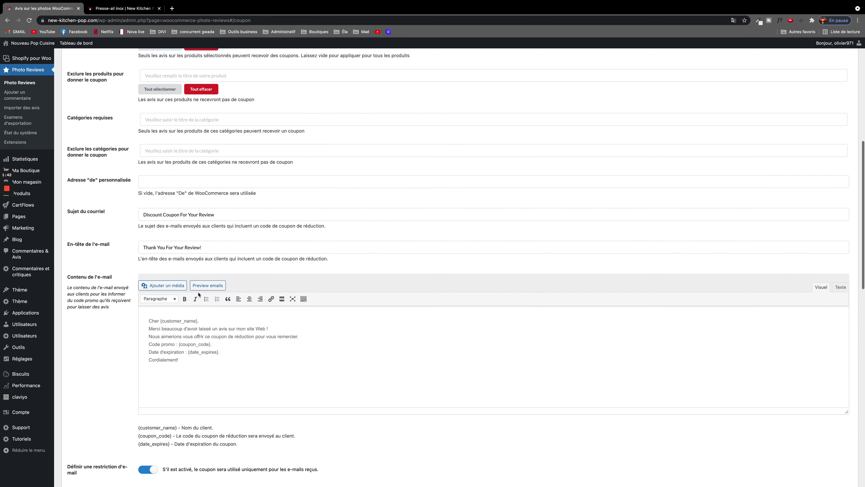
pyautogui.scroll(-2, 214, 331)
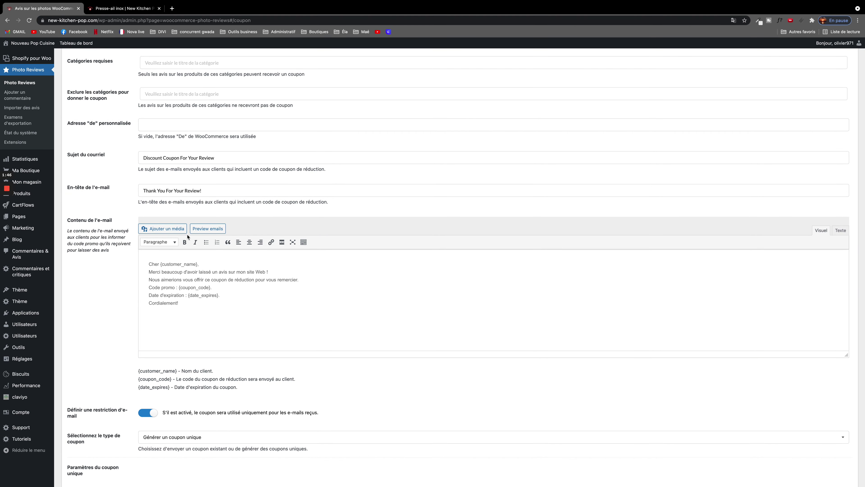
pyautogui.scroll(-2, 162, 308)
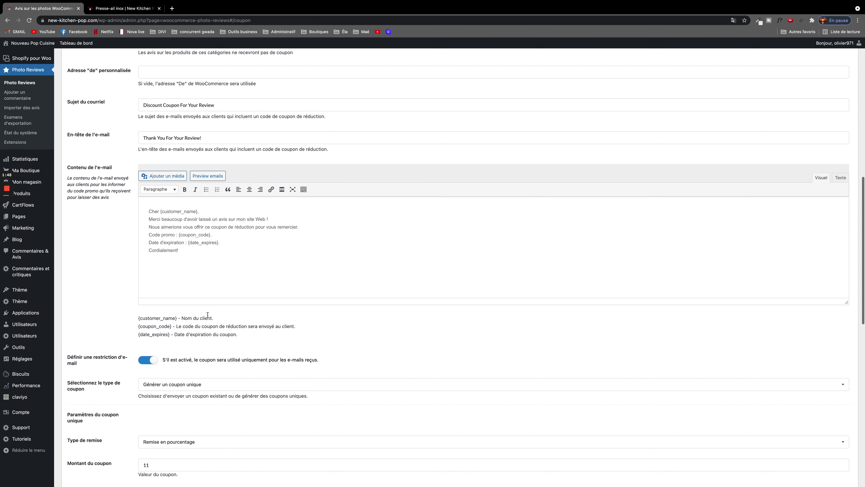
pyautogui.scroll(-2, 160, 358)
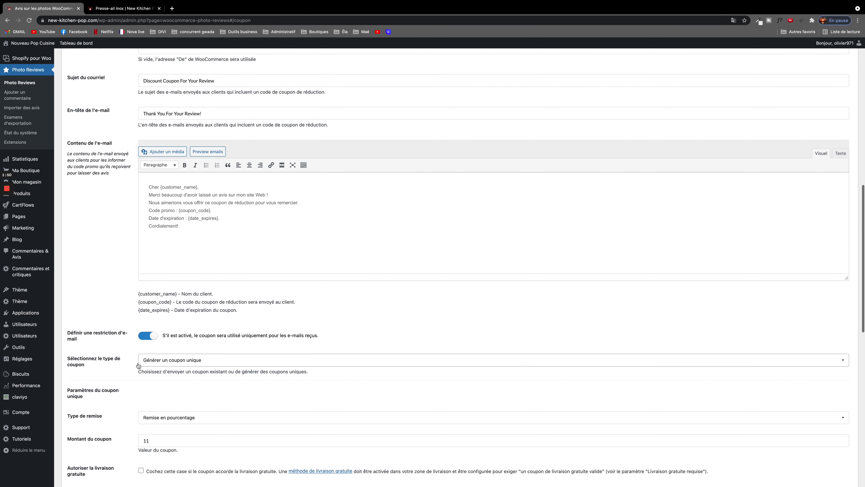
pyautogui.scroll(-1, 176, 366)
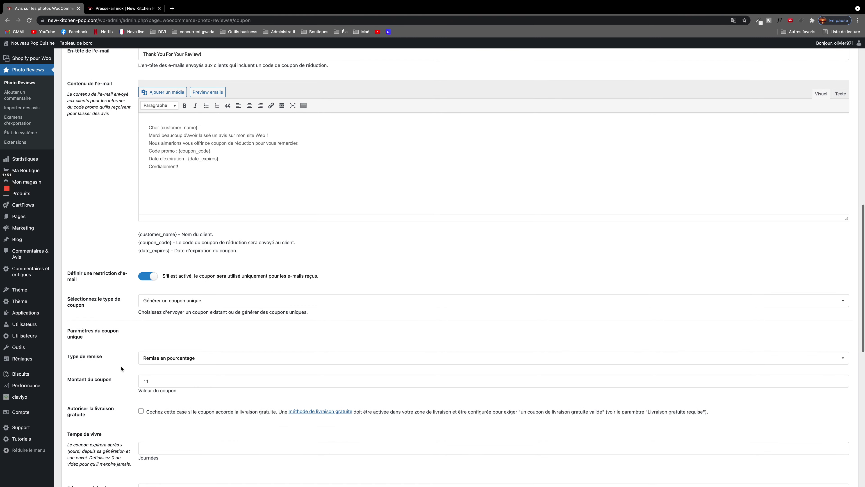
pyautogui.click(194, 358)
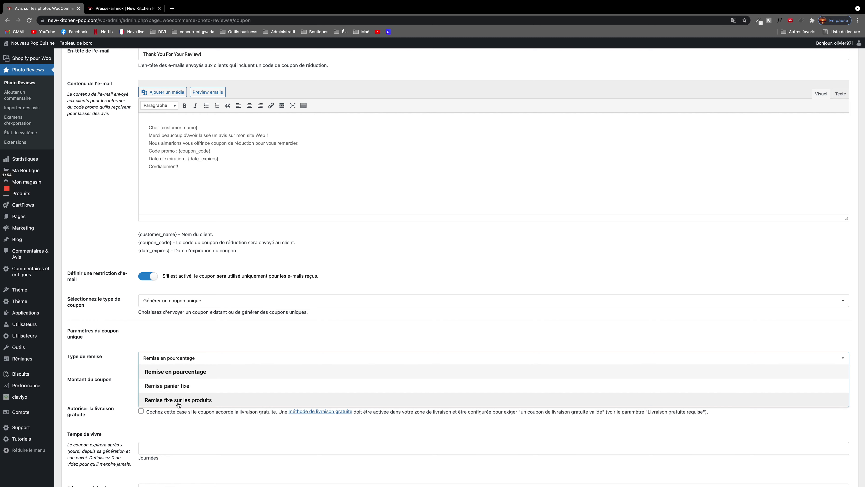
pyautogui.click(211, 331)
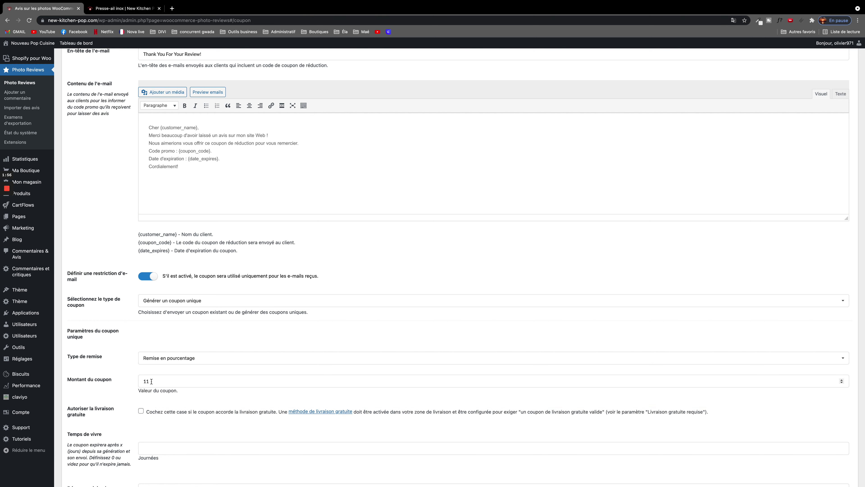
pyautogui.scroll(-4, 175, 385)
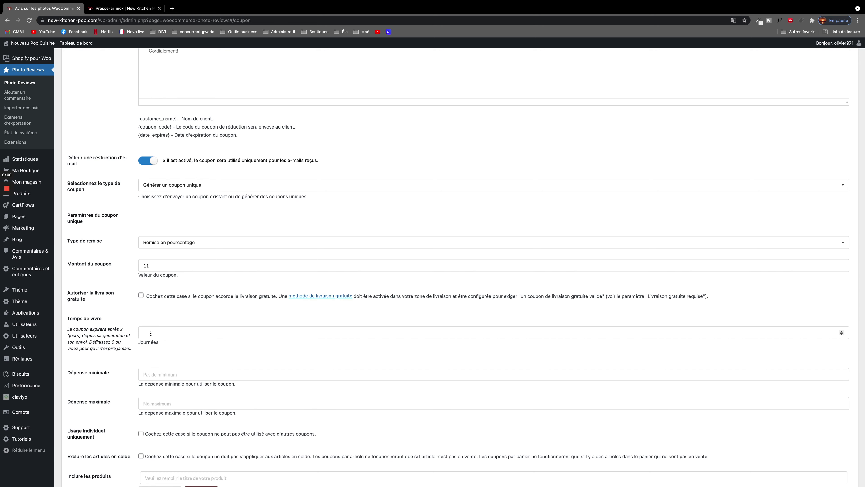
pyautogui.scroll(-8, 151, 333)
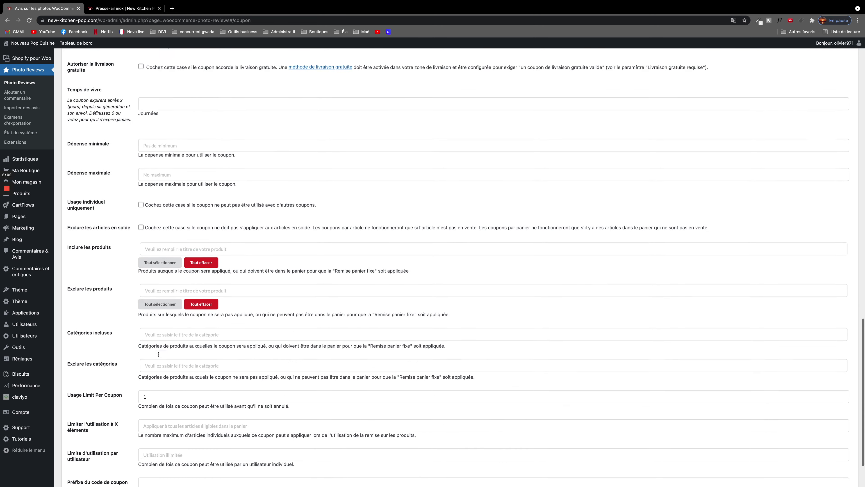
pyautogui.scroll(-2, 182, 396)
pyautogui.scroll(15, 187, 375)
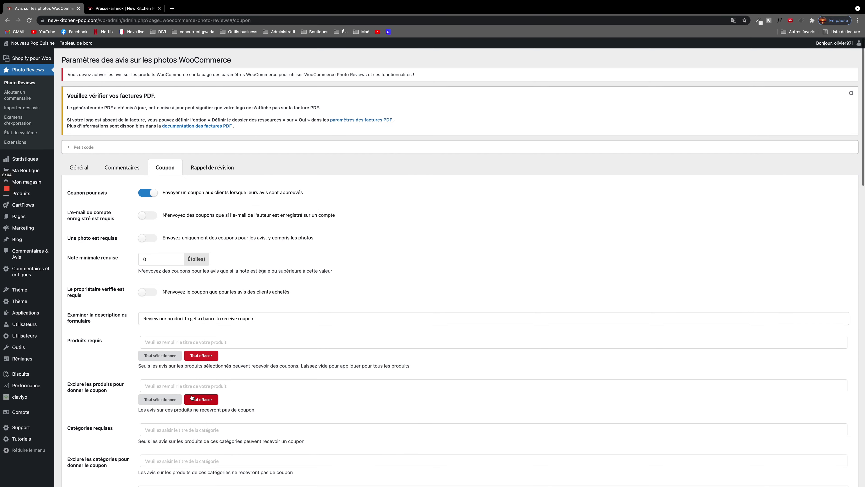
# - Examine the review reminder settings, including triggering order statuses, schedule, email content and the review button options
pyautogui.click(207, 169)
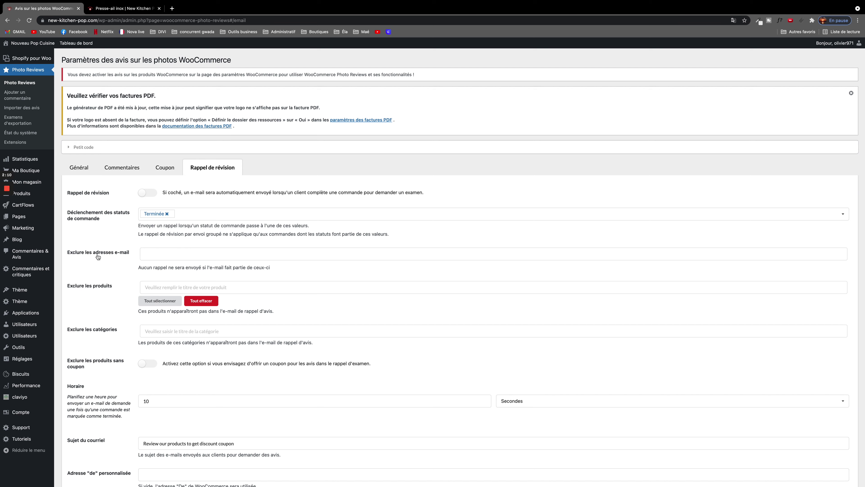
pyautogui.scroll(-10, 155, 367)
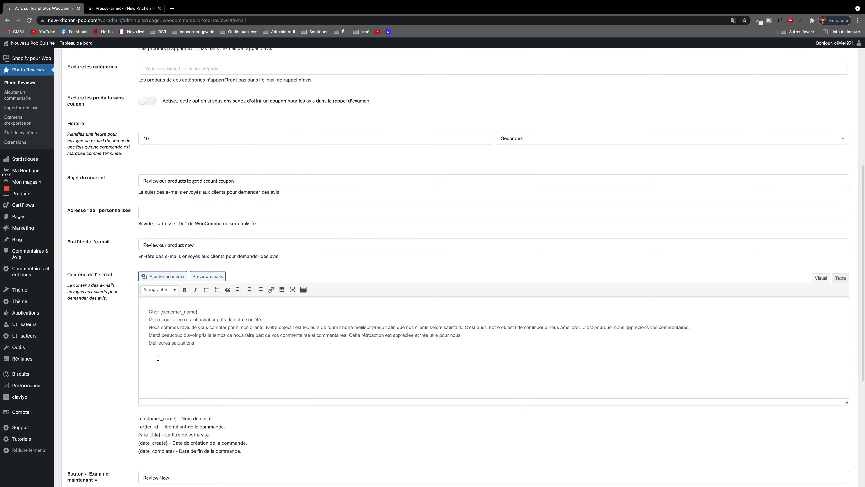
pyautogui.scroll(-5, 158, 357)
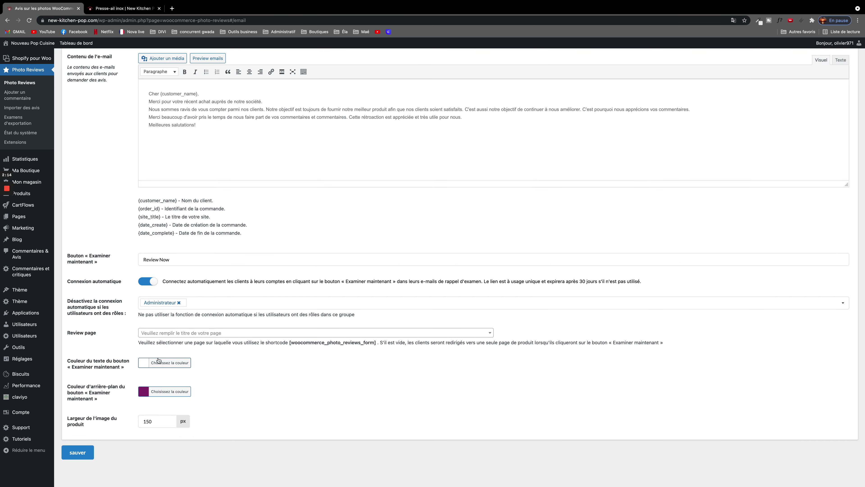
pyautogui.scroll(15, 158, 357)
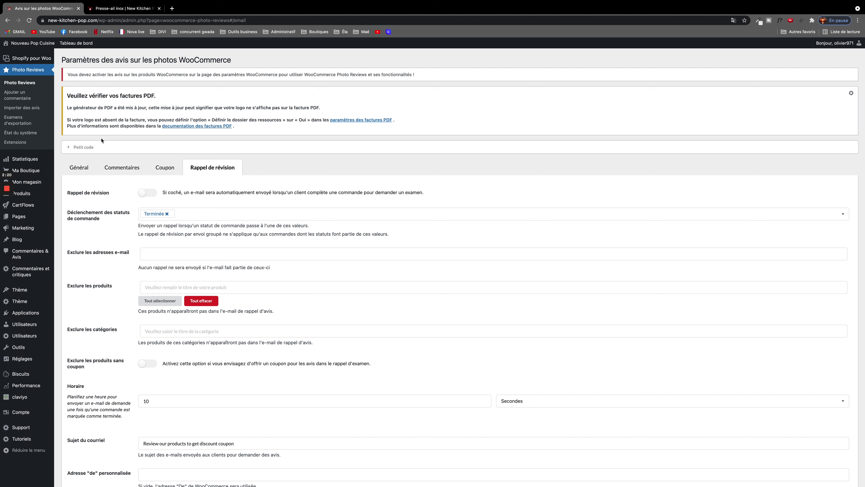
# - Expand the shortcode section and copy the full wc_photo_reviews_shortcode code that displays reviews on the product page
pyautogui.click(78, 150)
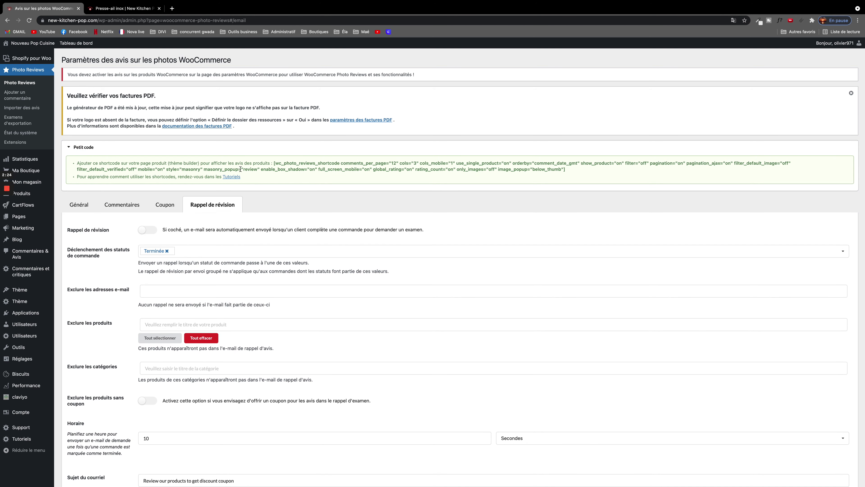
pyautogui.moveTo(274, 163); pyautogui.dragTo(569, 170)
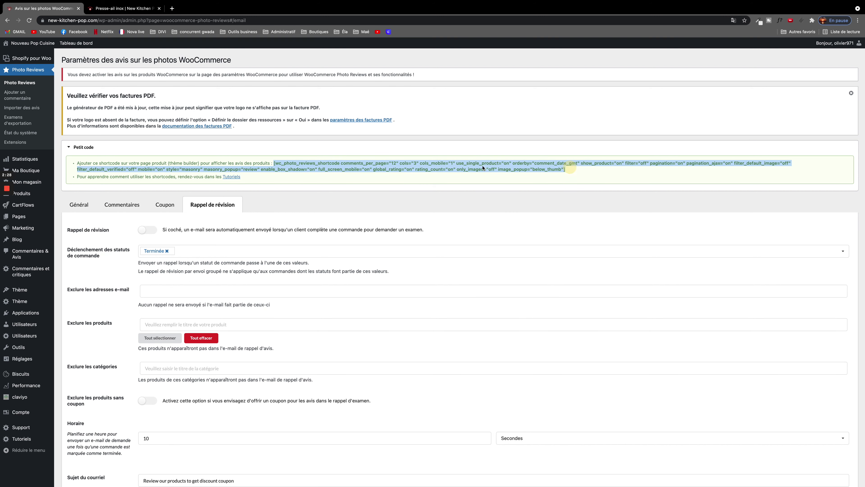
pyautogui.rightClick(444, 164)
pyautogui.click(451, 176)
# - Open the custom body layout of the "Tous les Articles" (Blog) template in the Divi Theme Builder and go to its end
pyautogui.moveTo(23, 179)
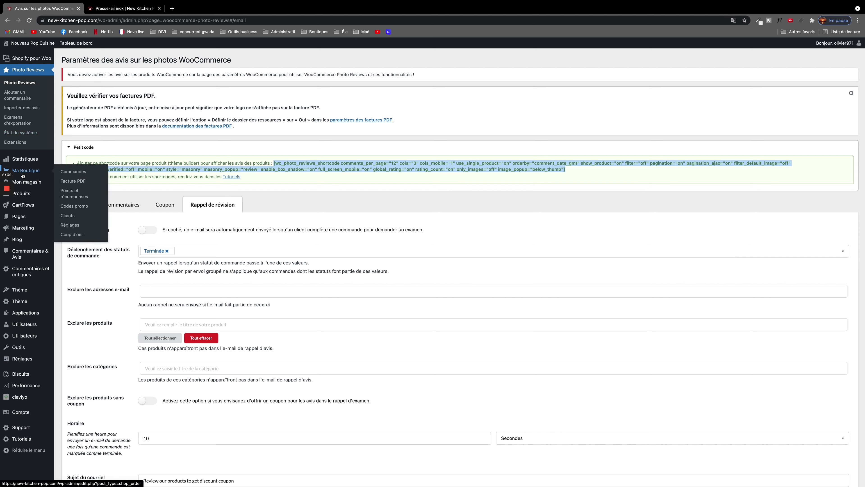
pyautogui.moveTo(20, 290)
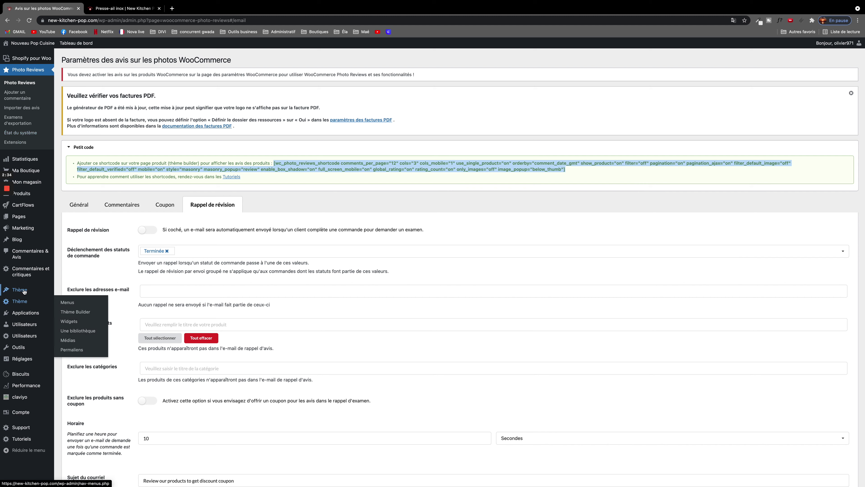
pyautogui.click(69, 302)
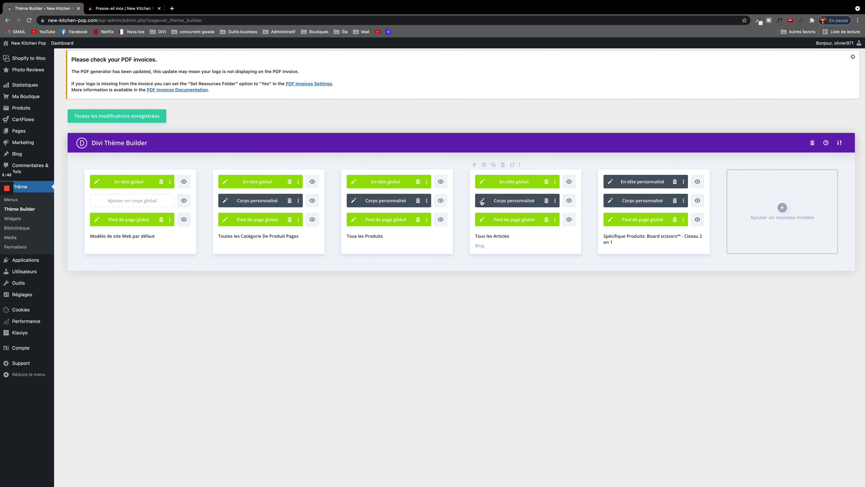
pyautogui.click(482, 201)
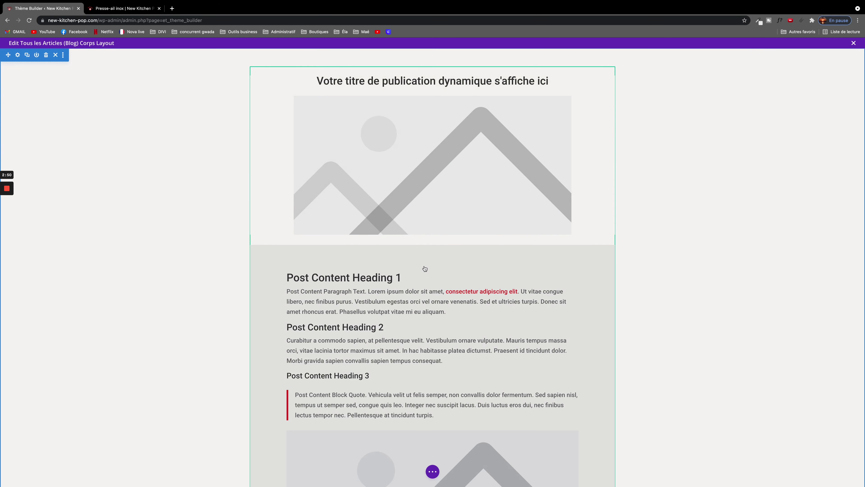
pyautogui.scroll(-20, 424, 269)
pyautogui.scroll(-4, 409, 238)
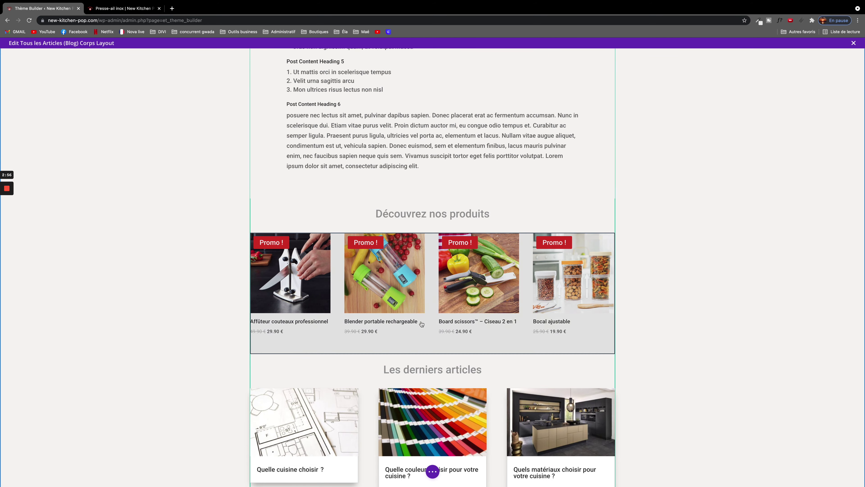
pyautogui.scroll(-3, 421, 324)
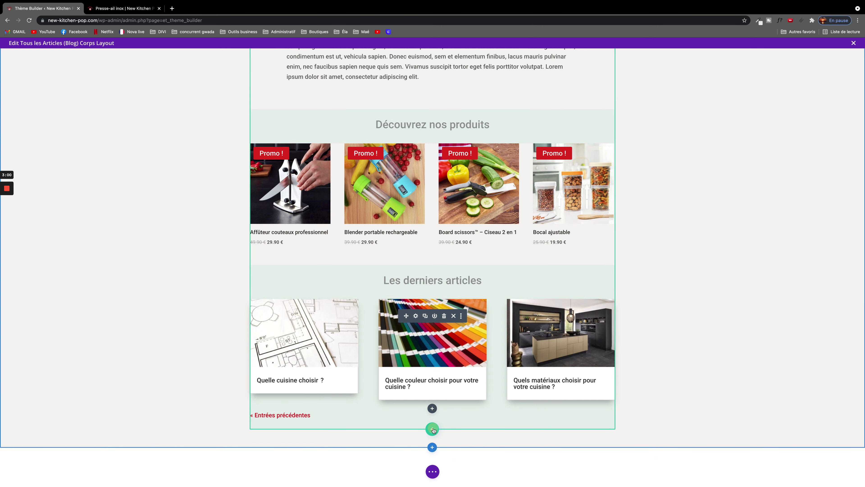
# - Insert a single-column row with a Text module below the latest articles in the layout
pyautogui.click(432, 429)
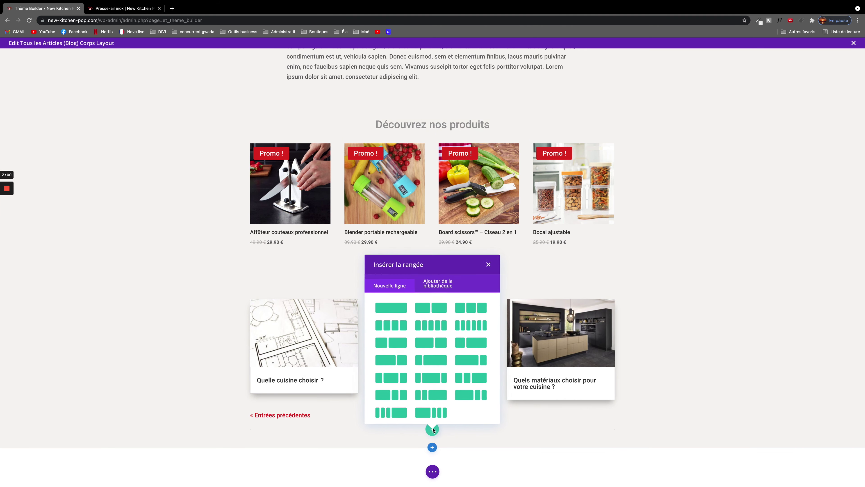
pyautogui.click(390, 308)
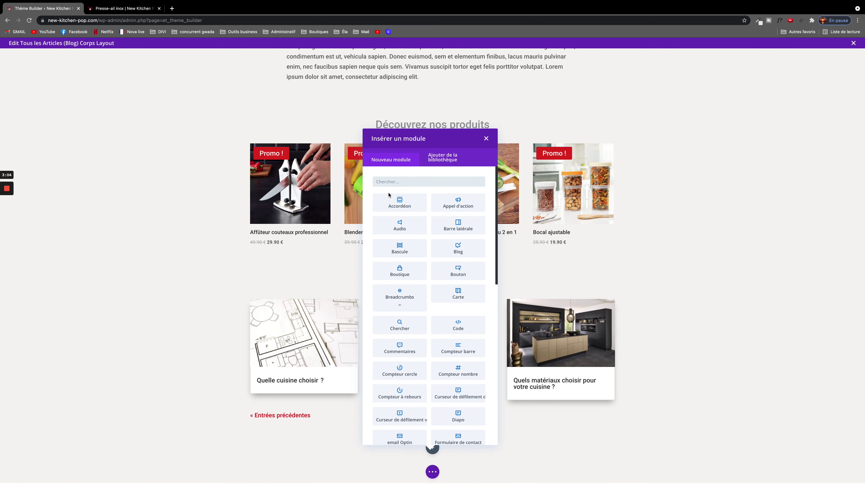
pyautogui.write('tex')
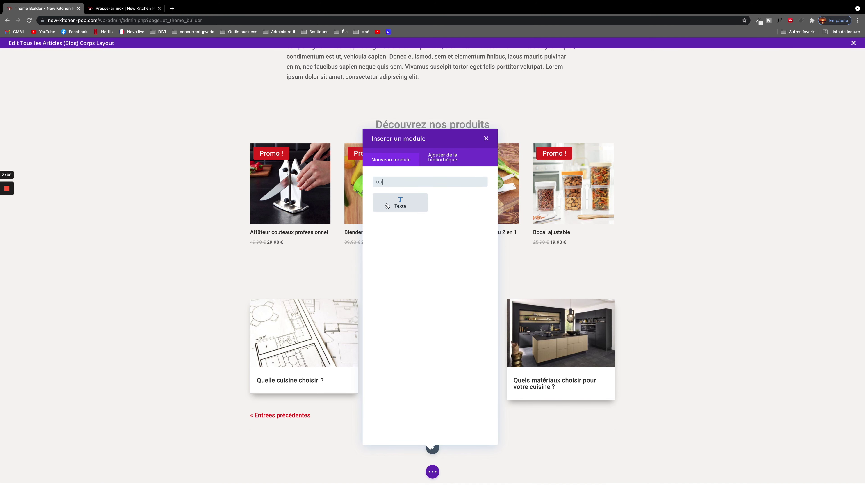
pyautogui.click(388, 206)
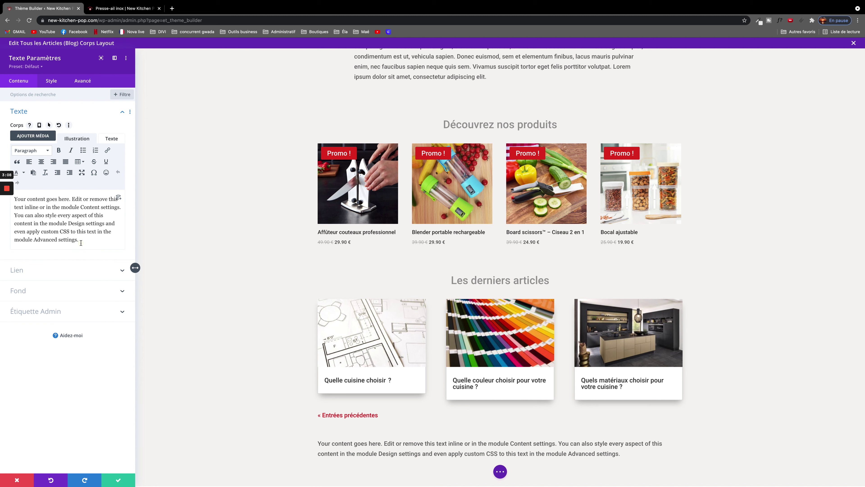
# - Replace the Text module's placeholder content with the copied wc_photo_reviews_shortcode code, check the review preview and accept the module settings
pyautogui.moveTo(81, 242); pyautogui.dragTo(29, 200)
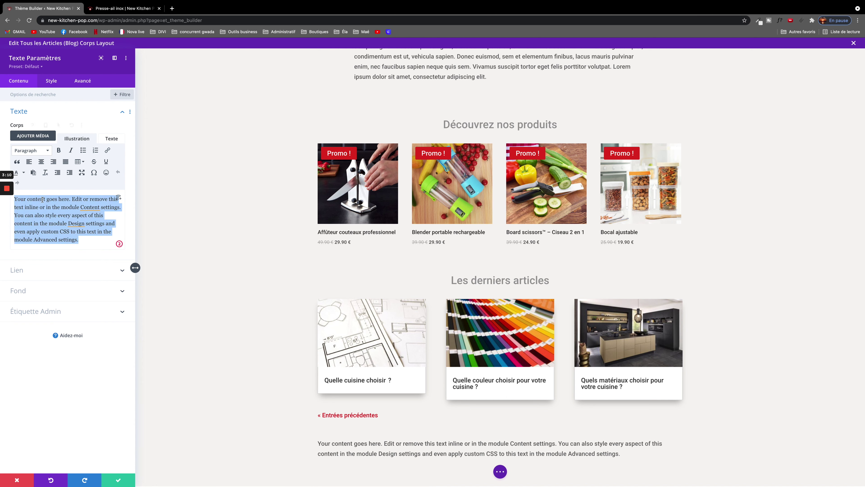
pyautogui.rightClick(38, 205)
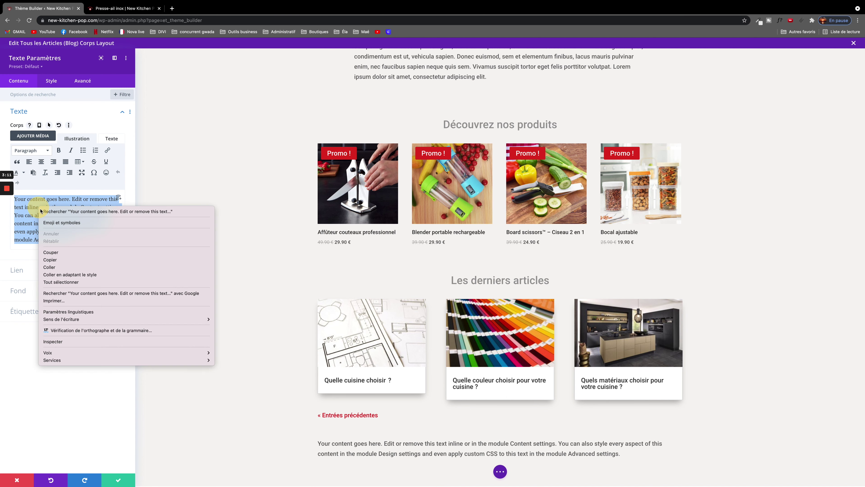
pyautogui.click(54, 268)
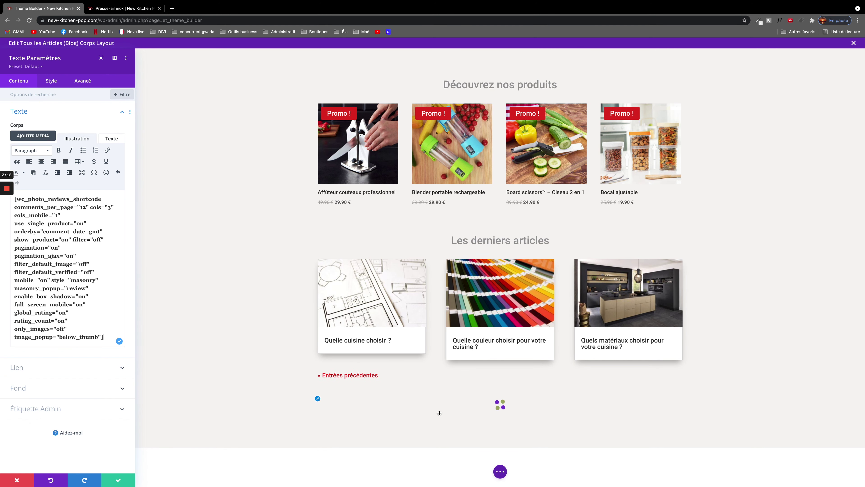
pyautogui.scroll(-6, 369, 416)
pyautogui.scroll(-5, 375, 213)
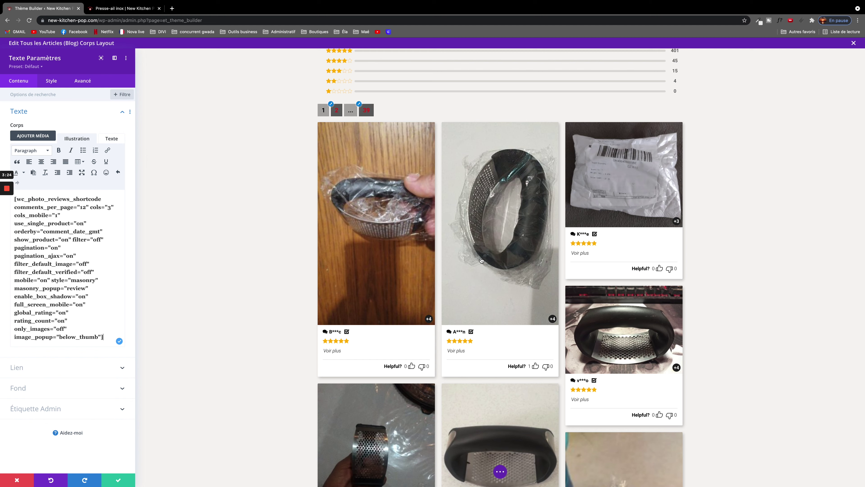
pyautogui.click(114, 479)
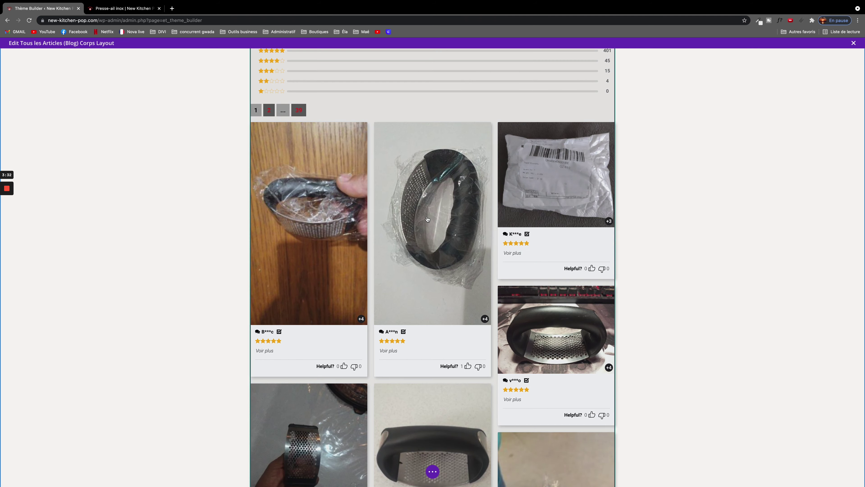
# - Close the blog body layout, discarding its changes, and return to the Theme Builder overview
pyautogui.scroll(12, 444, 341)
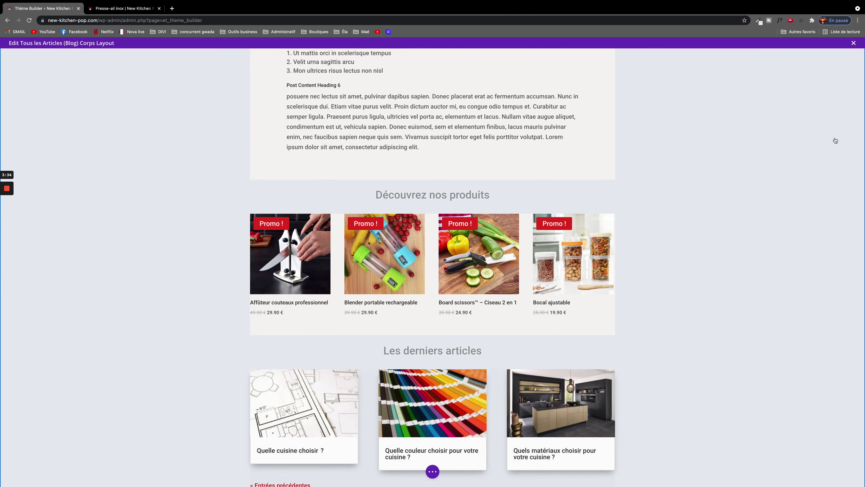
pyautogui.click(854, 43)
pyautogui.click(395, 306)
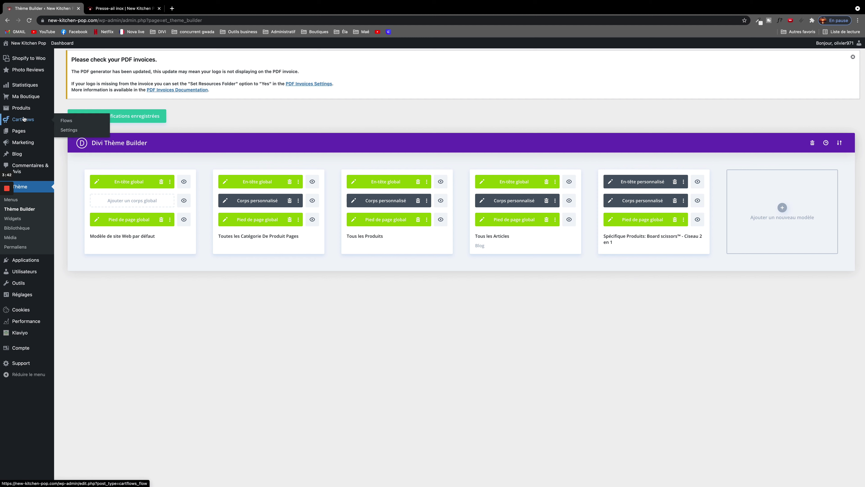
# - Open the Photo Reviews form for adding a review, choose Presse-ail inox as the product and look over the remaining fields
pyautogui.moveTo(23, 109)
pyautogui.moveTo(24, 70)
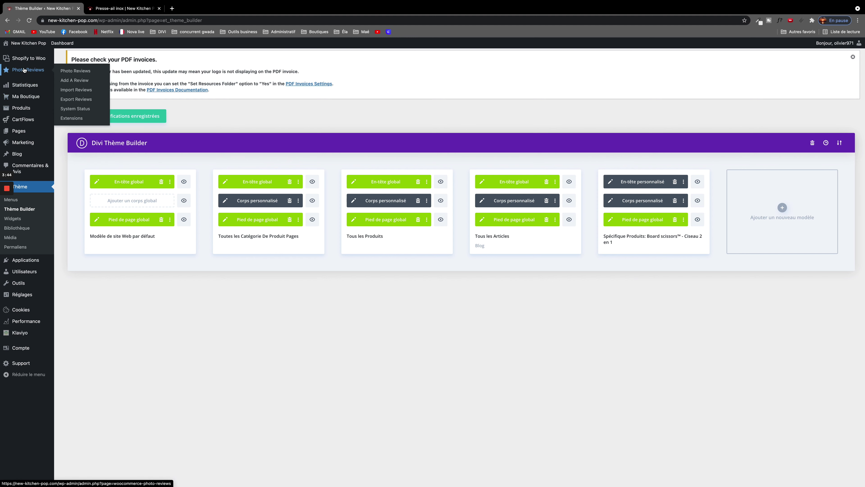
pyautogui.click(73, 81)
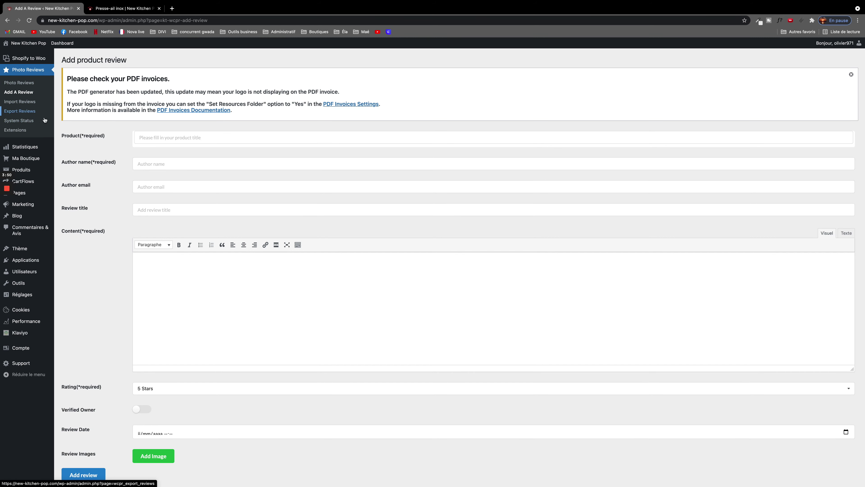
pyautogui.click(149, 137)
pyautogui.click(149, 137)
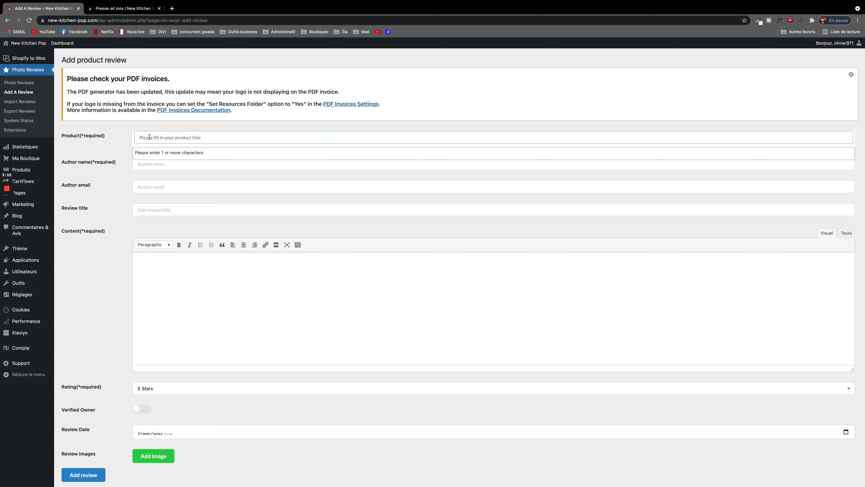
pyautogui.write('pres')
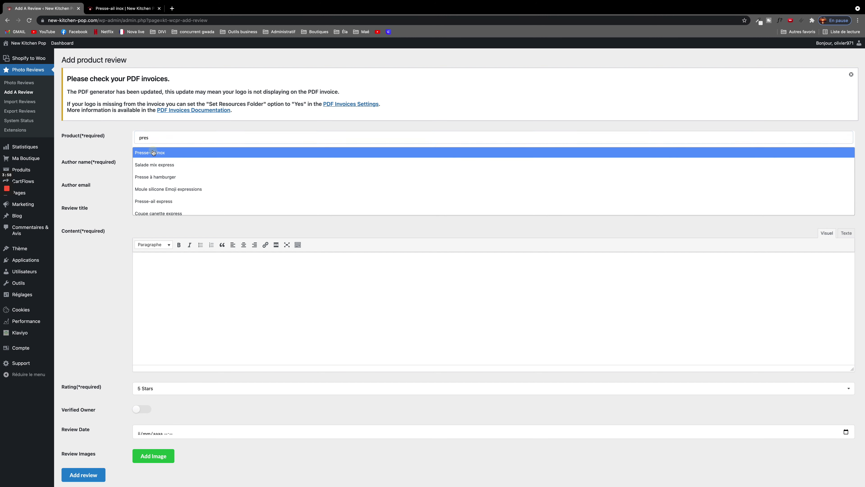
pyautogui.click(149, 152)
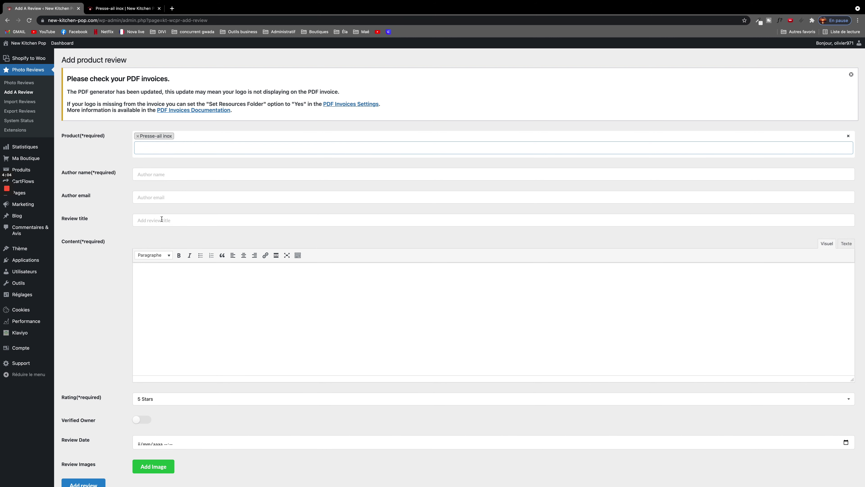
pyautogui.scroll(-2, 259, 277)
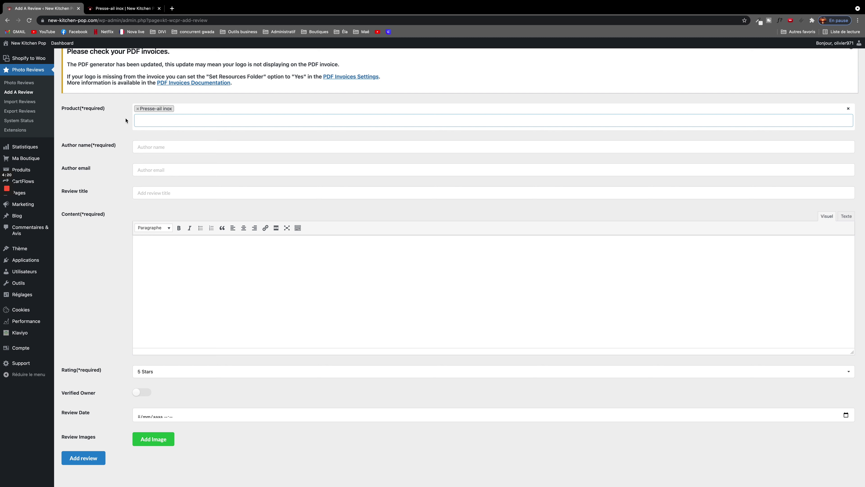
# - Examine the CSV review import page and the review export options of Photo Reviews
pyautogui.click(18, 102)
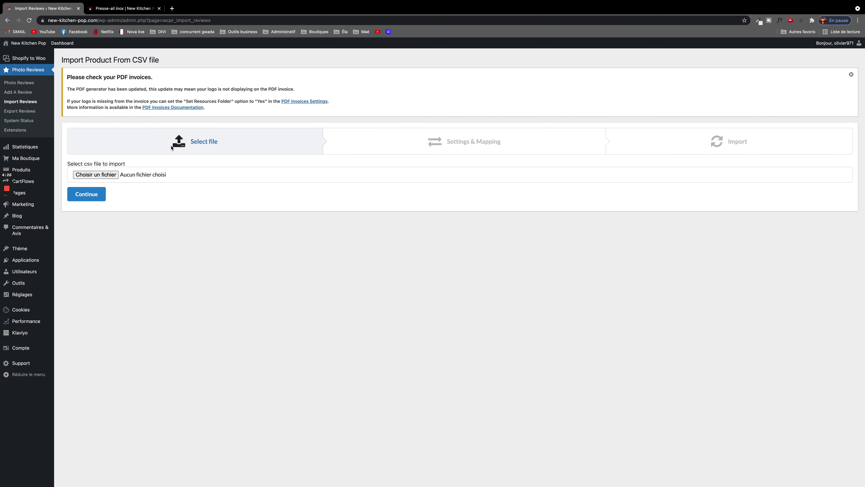
pyautogui.click(15, 113)
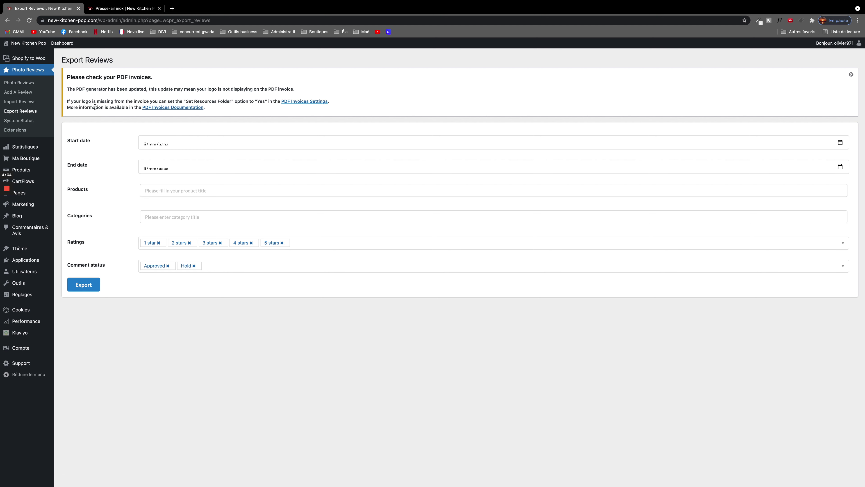
# - Show all store products and open the review import dialog for Presse-ail inox
pyautogui.moveTo(29, 160)
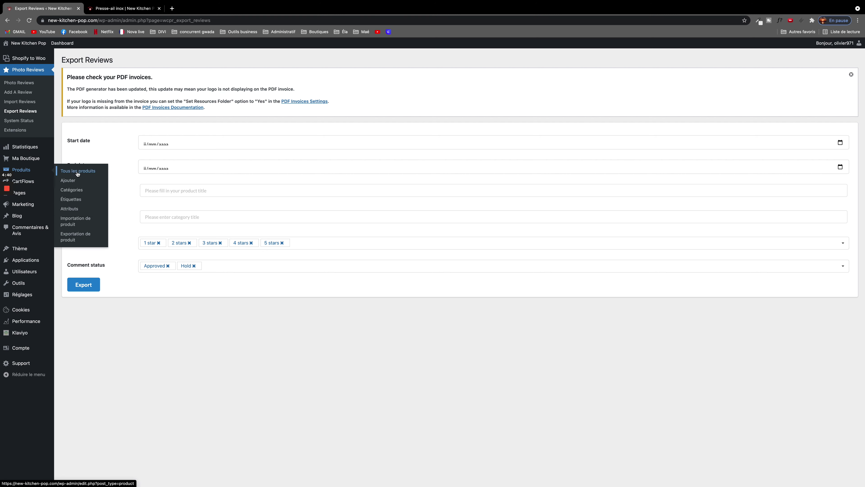
pyautogui.click(77, 173)
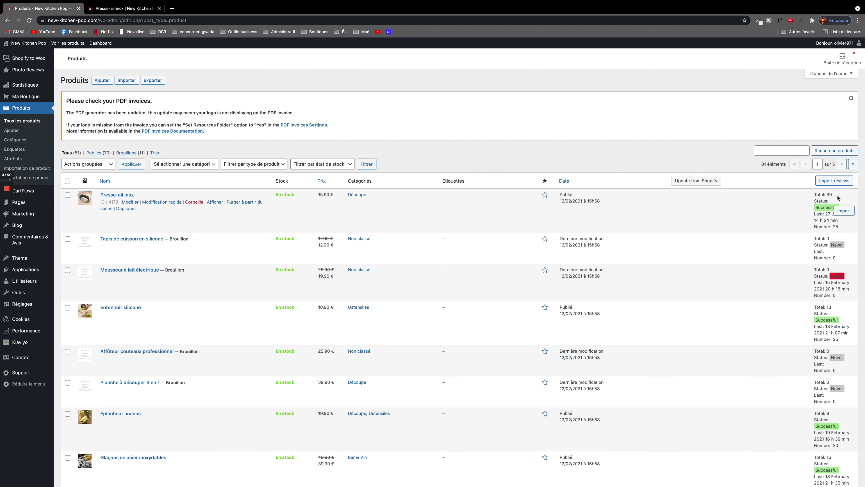
pyautogui.click(844, 211)
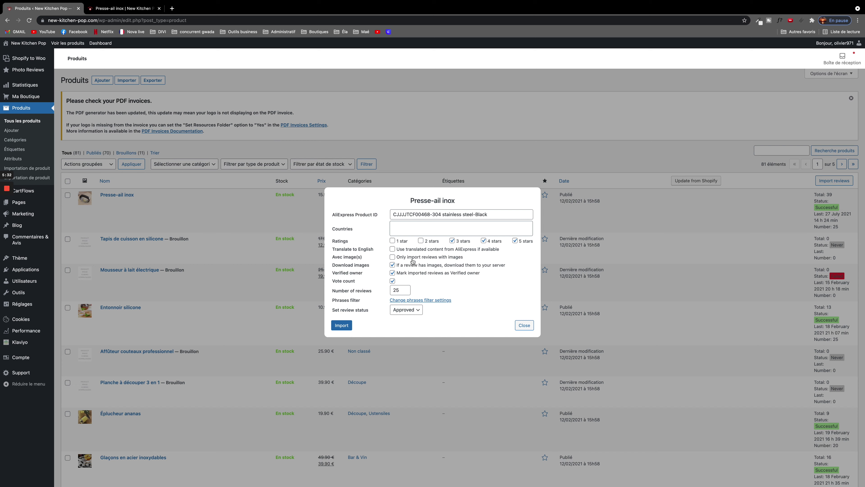
# - Open the AliExpress site in a new browser tab
pyautogui.click(172, 8)
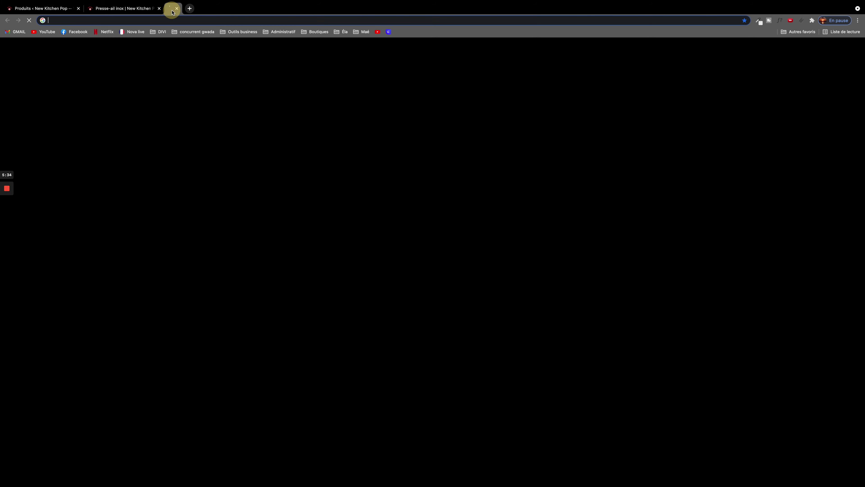
pyautogui.write('aliexpress.com')
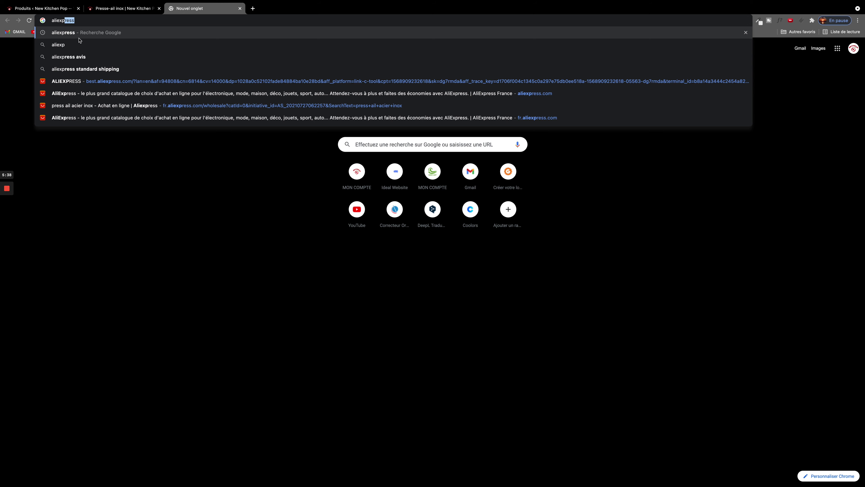
pyautogui.click(64, 32)
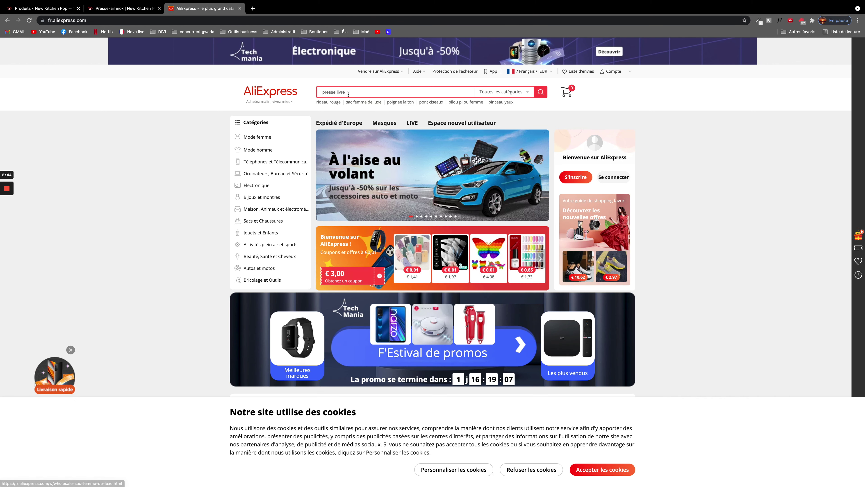
# - Search AliExpress for "press ail acier inox" and open the page of the first garlic press listed
pyautogui.click(384, 90)
pyautogui.write('press')
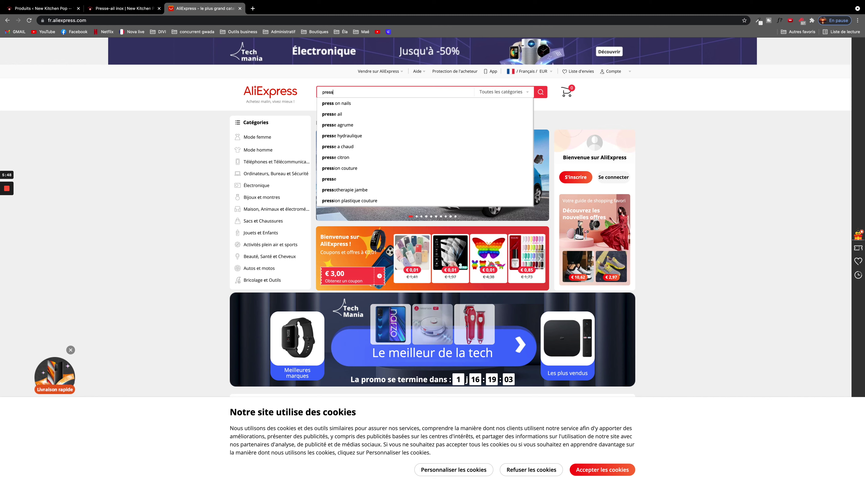
pyautogui.write(' ail')
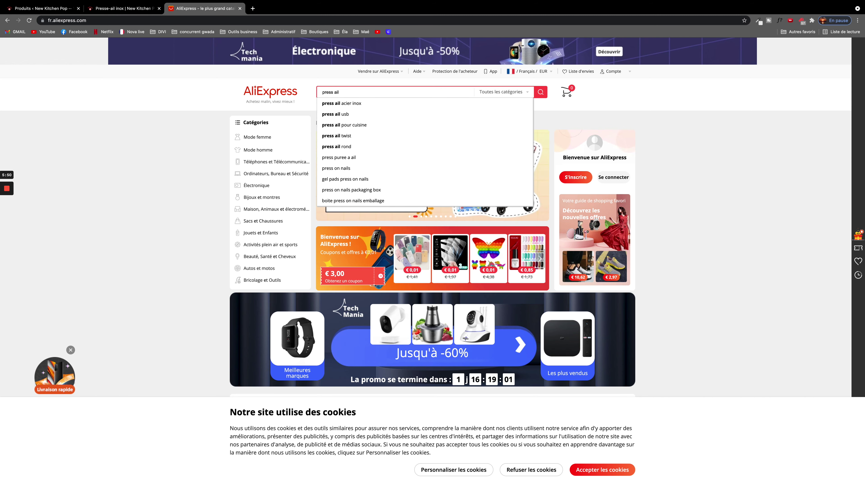
pyautogui.click(344, 104)
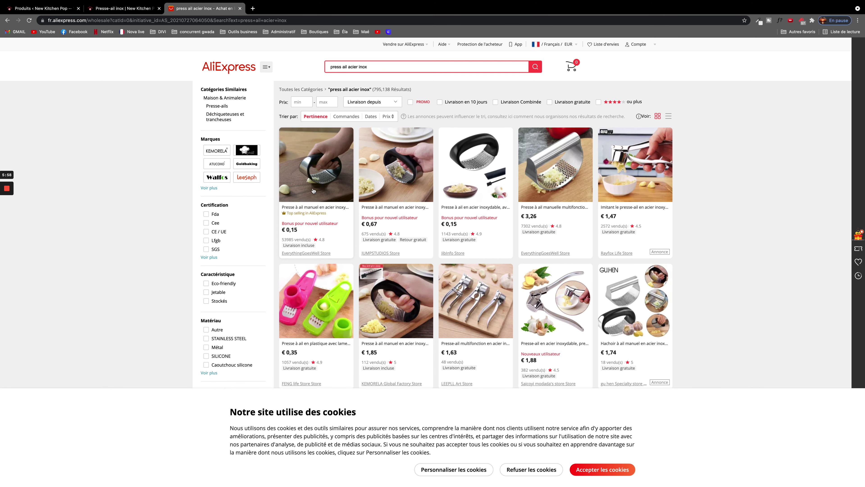
pyautogui.click(307, 242)
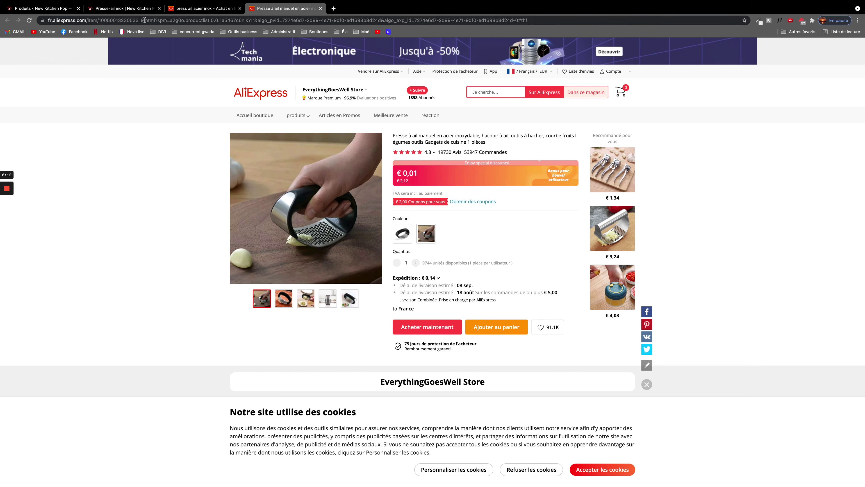
# - Try to copy the product ID from the AliExpress page address into the AliExpress Product ID field for Presse-ail inox
pyautogui.moveTo(99, 20); pyautogui.dragTo(142, 23)
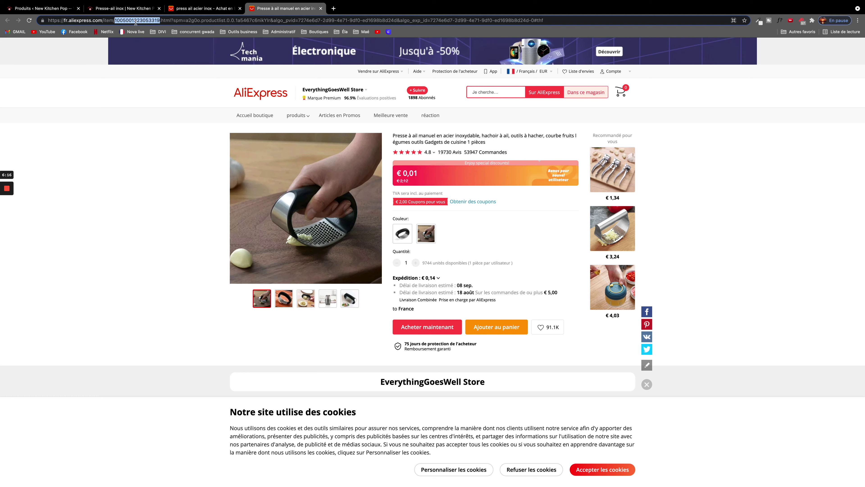
pyautogui.rightClick(137, 21)
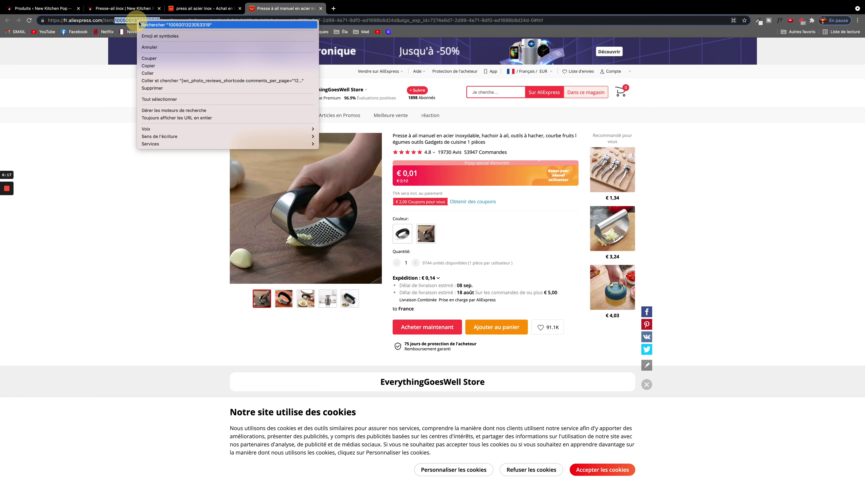
pyautogui.click(156, 68)
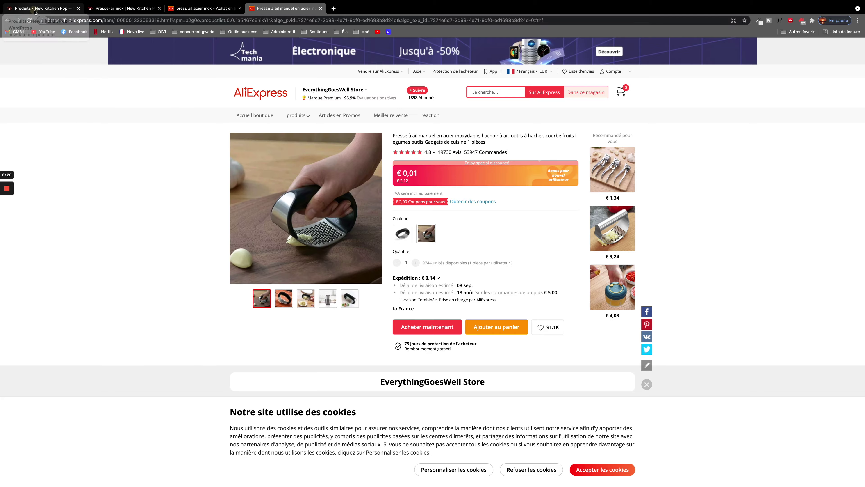
pyautogui.click(73, 9)
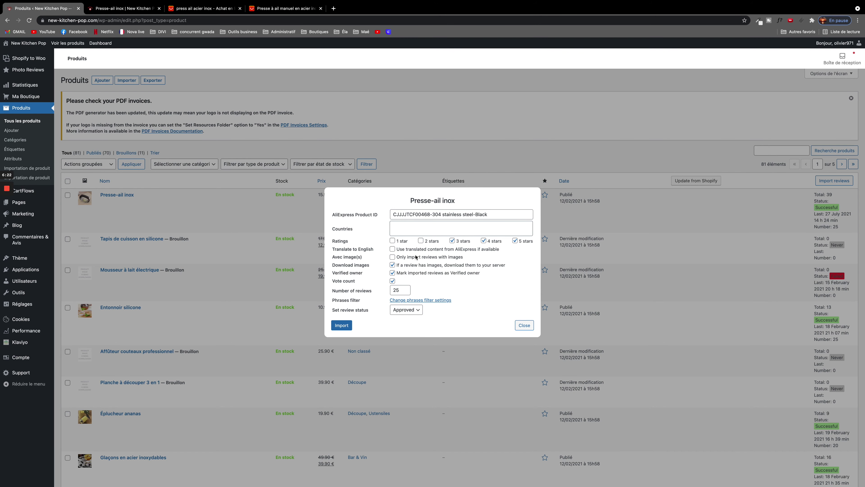
pyautogui.moveTo(492, 214); pyautogui.dragTo(374, 214)
pyautogui.rightClick(413, 218)
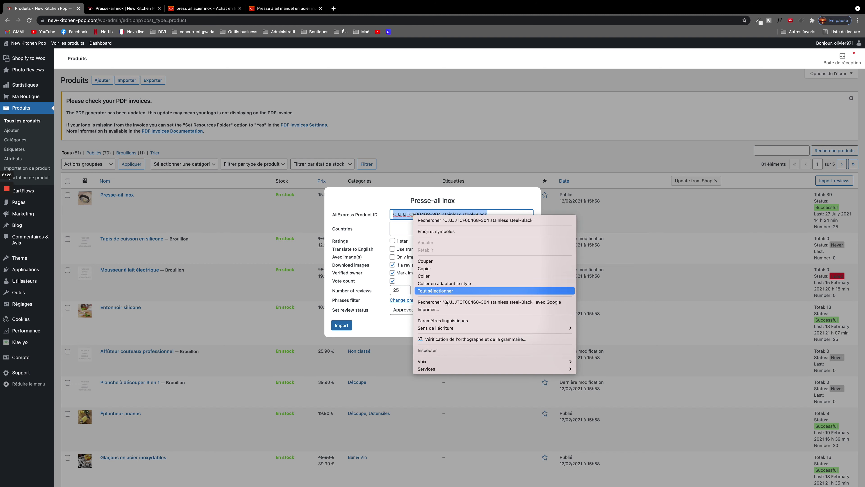
pyautogui.click(425, 276)
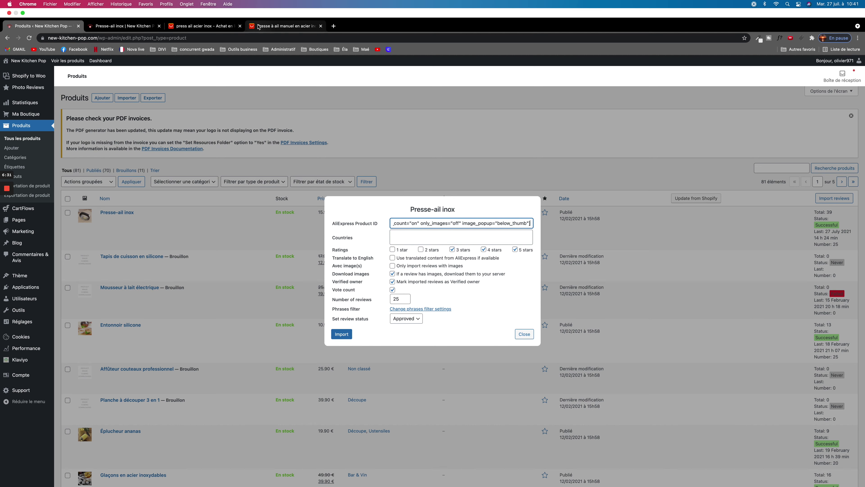
pyautogui.click(250, 26)
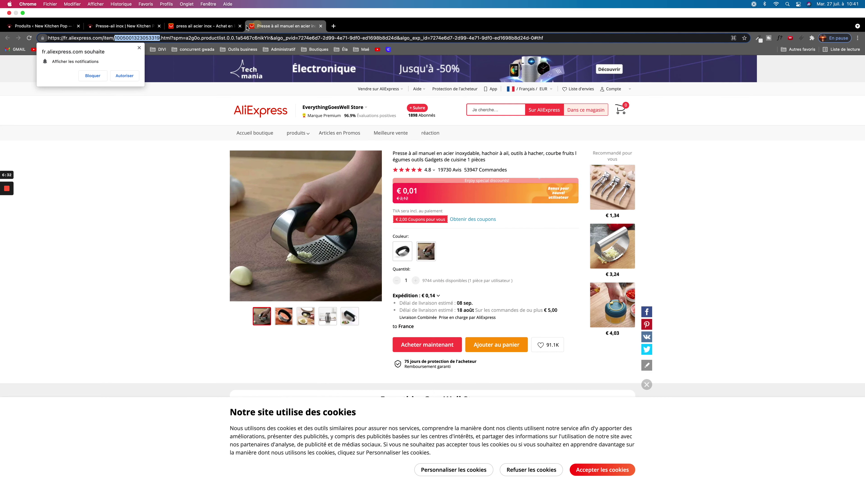
pyautogui.rightClick(129, 40)
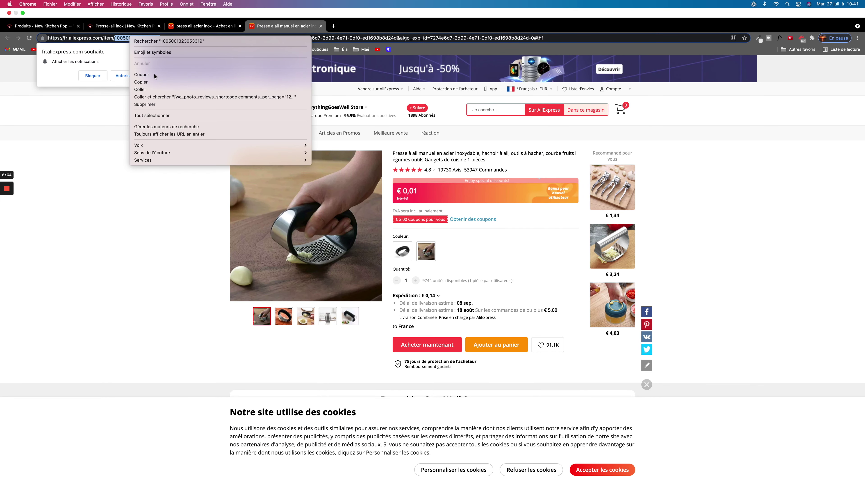
pyautogui.click(146, 85)
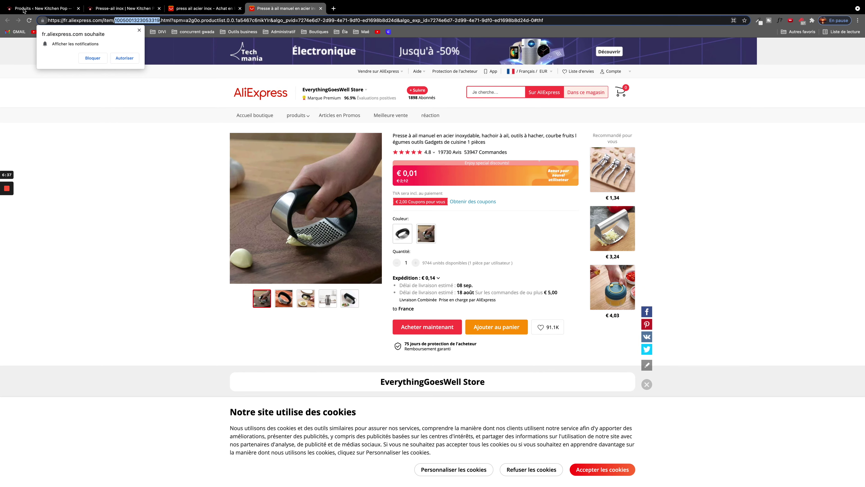
# - Return to the Presse-ail inox import dialog and clear the wrongly pasted shortcode from the AliExpress Product ID field
pyautogui.click(28, 11)
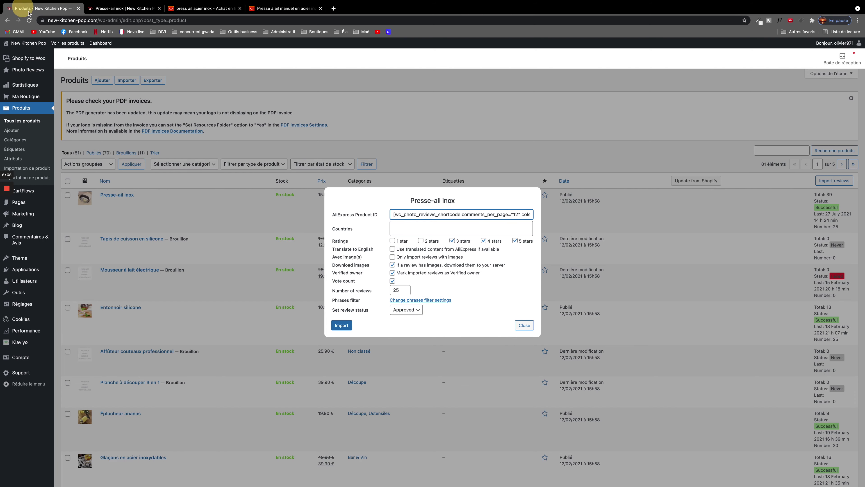
pyautogui.moveTo(529, 217); pyautogui.dragTo(359, 214)
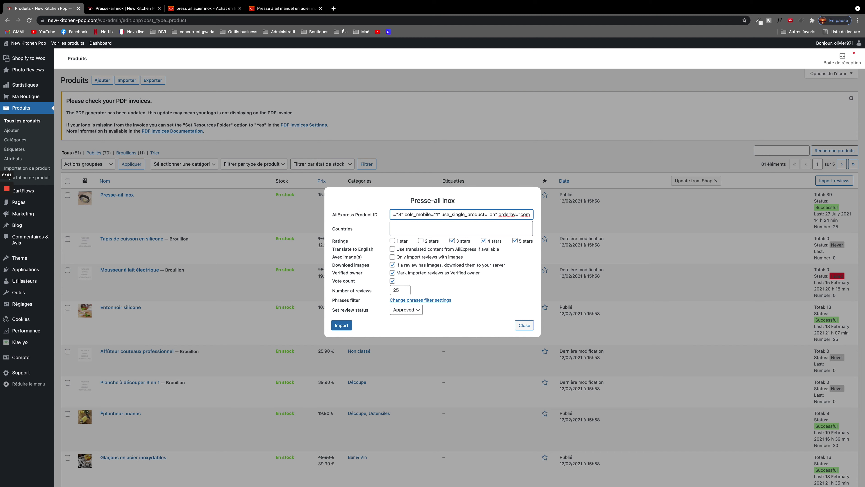
pyautogui.moveTo(529, 215); pyautogui.dragTo(368, 214)
pyautogui.moveTo(523, 212); pyautogui.dragTo(359, 214)
pyautogui.doubleClick(453, 214)
pyautogui.press('BackSpace')
pyautogui.press('BackSpace')
pyautogui.moveTo(518, 214); pyautogui.dragTo(351, 202)
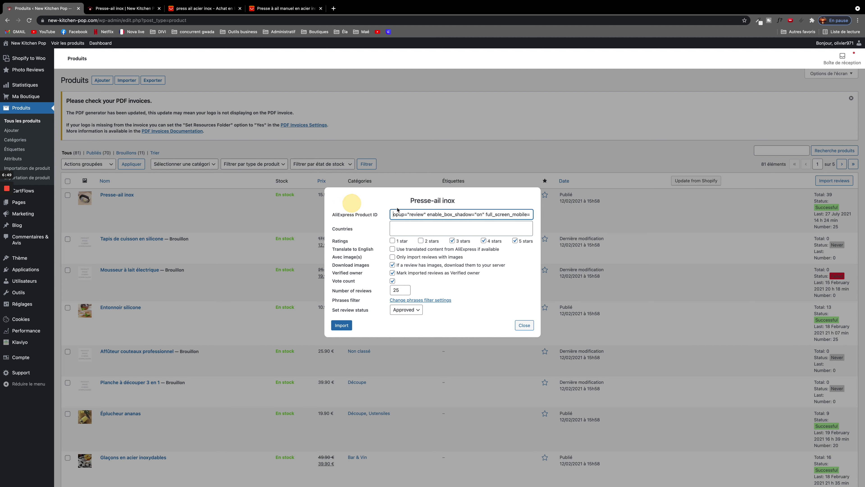
pyautogui.moveTo(463, 214); pyautogui.dragTo(351, 213)
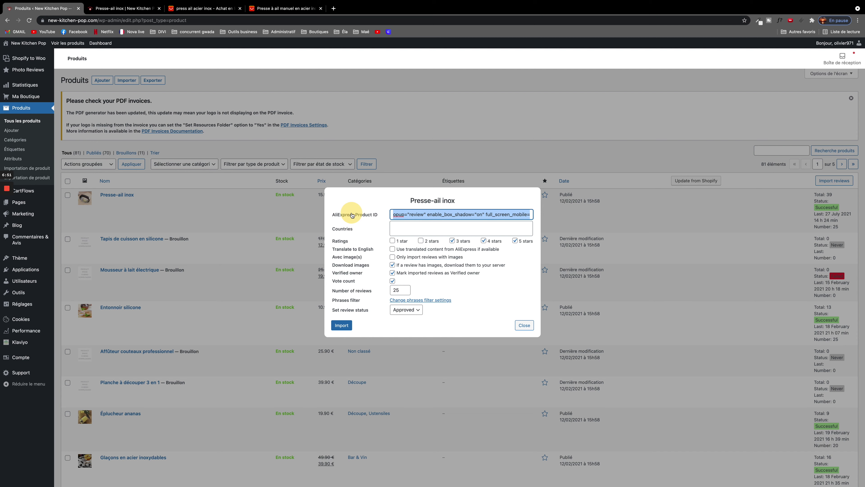
pyautogui.press('BackSpace')
pyautogui.moveTo(529, 215); pyautogui.dragTo(351, 210)
pyautogui.press('BackSpace')
pyautogui.moveTo(467, 214); pyautogui.dragTo(386, 215)
pyautogui.press('BackSpace')
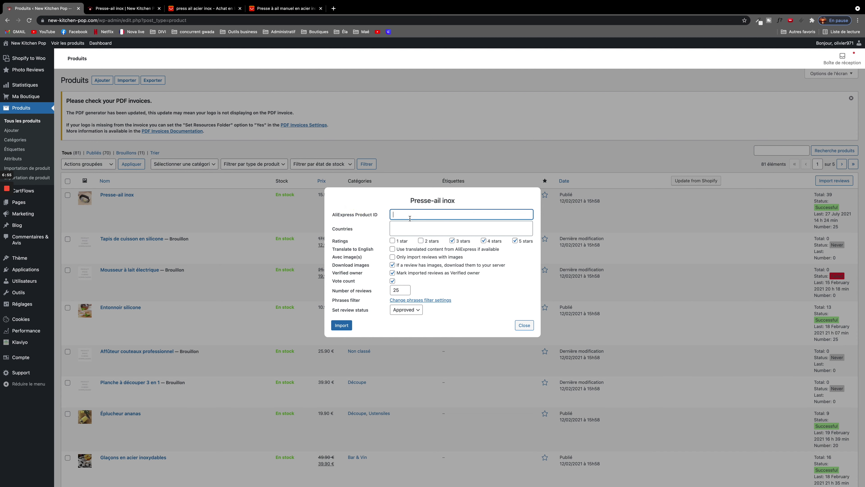
pyautogui.rightClick(409, 215)
pyautogui.click(424, 264)
pyautogui.click(338, 327)
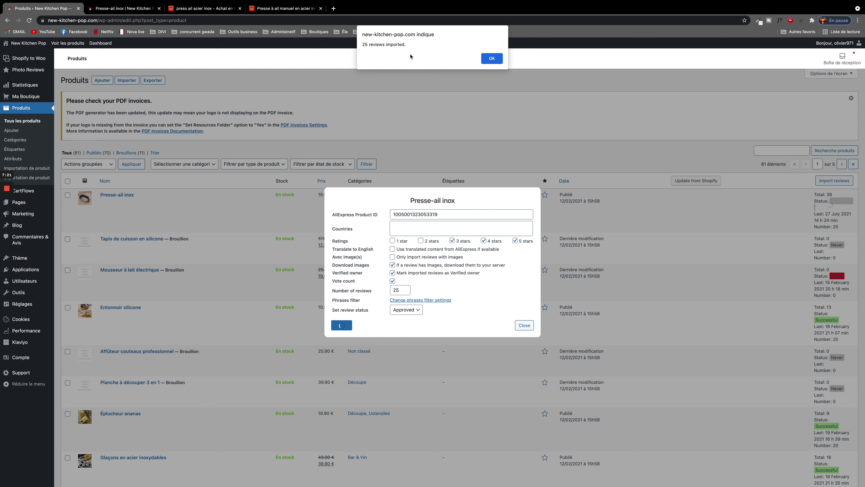
pyautogui.click(492, 62)
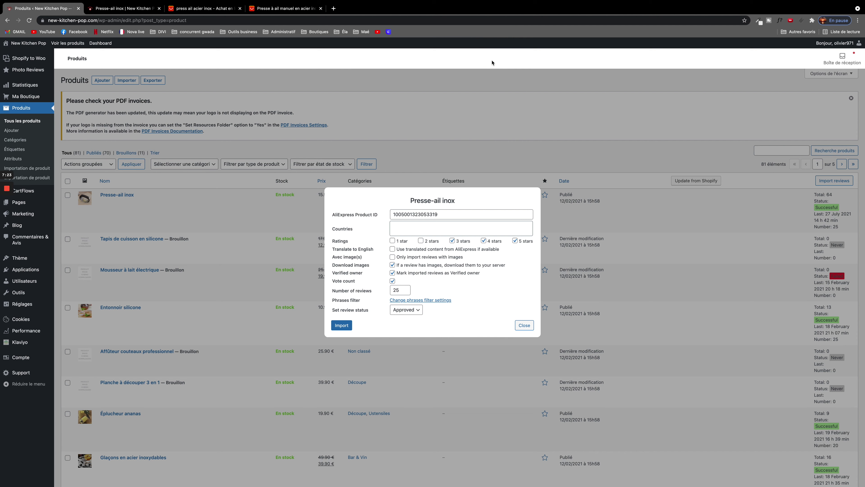
# - Open the store's comments and reviews list and look through the imported Presse-ail inox reviews and the product filter
pyautogui.click(26, 240)
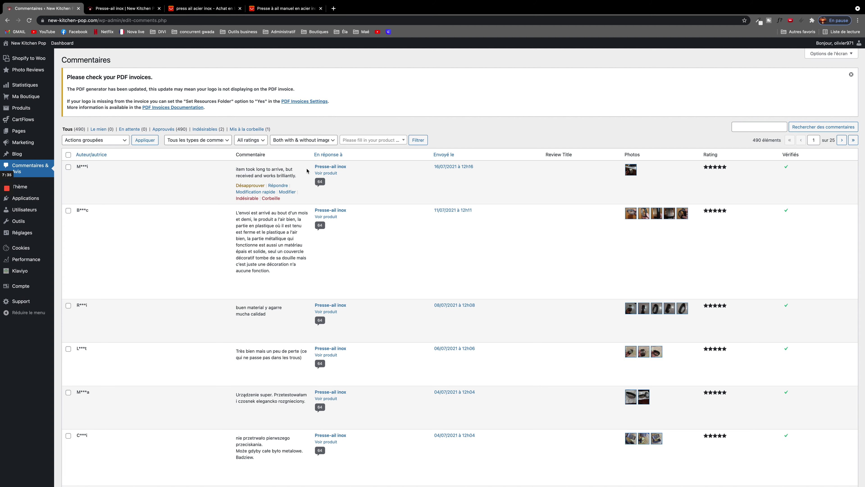
pyautogui.click(403, 140)
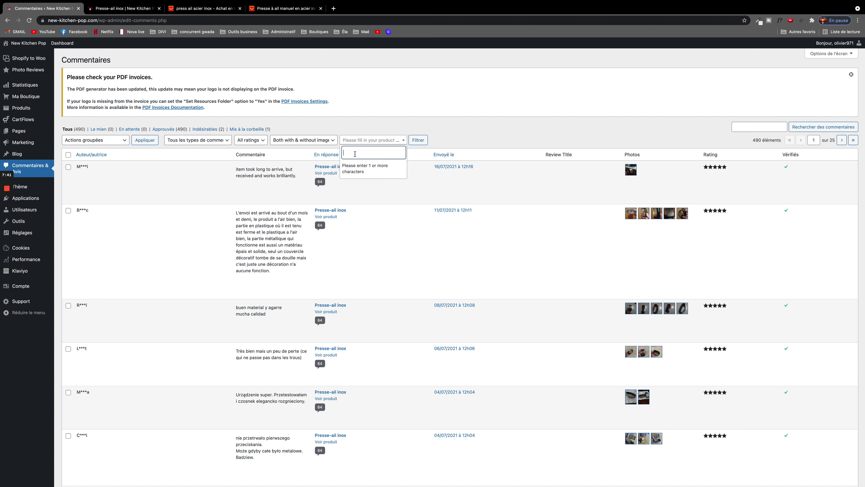
pyautogui.click(378, 119)
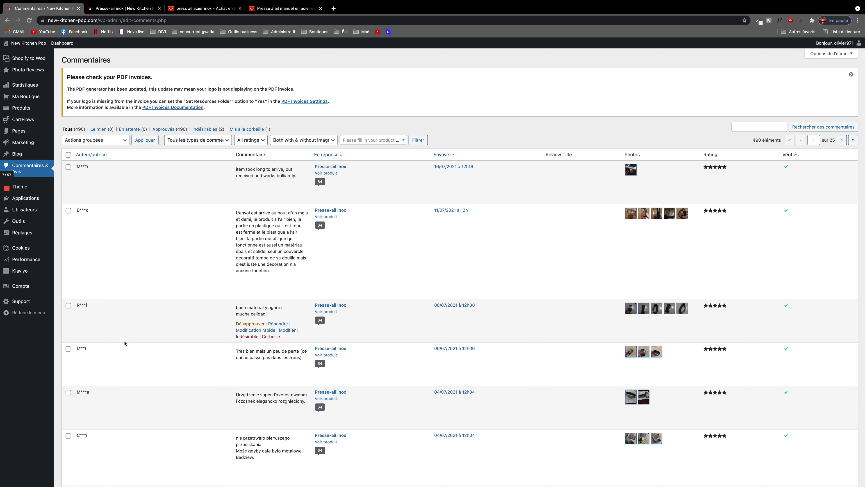
pyautogui.scroll(-15, 120, 317)
pyautogui.scroll(-6, 119, 317)
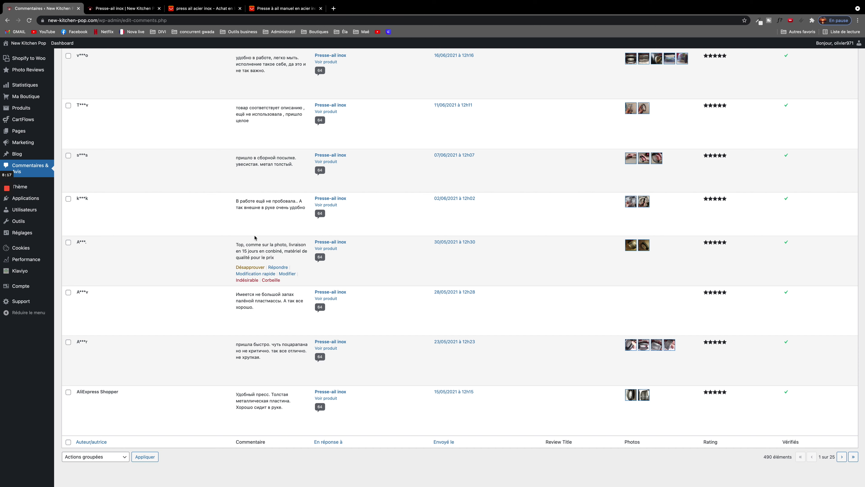
pyautogui.scroll(15, 245, 149)
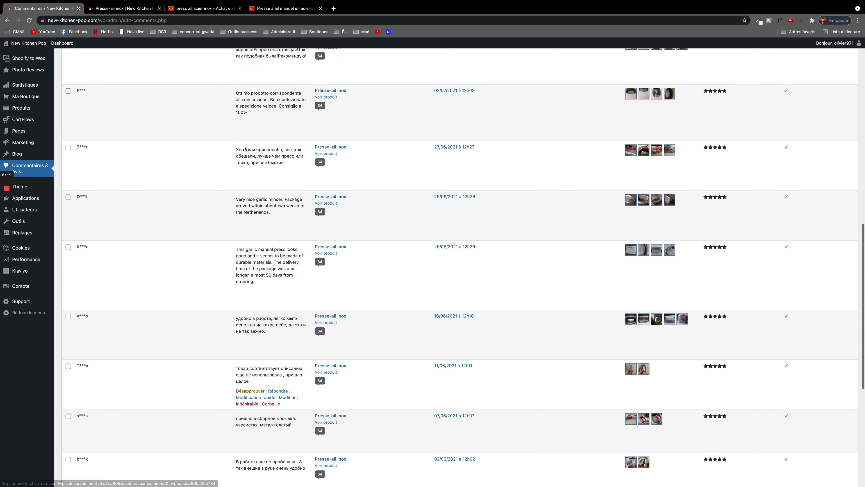
pyautogui.scroll(2, 245, 149)
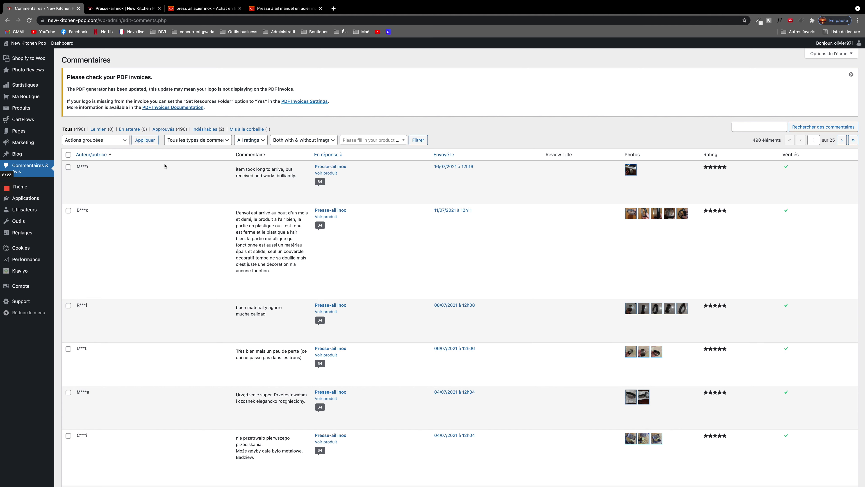
# - Open the first review in the list for editing, examine its text and rating choices, and update it
pyautogui.moveTo(199, 184)
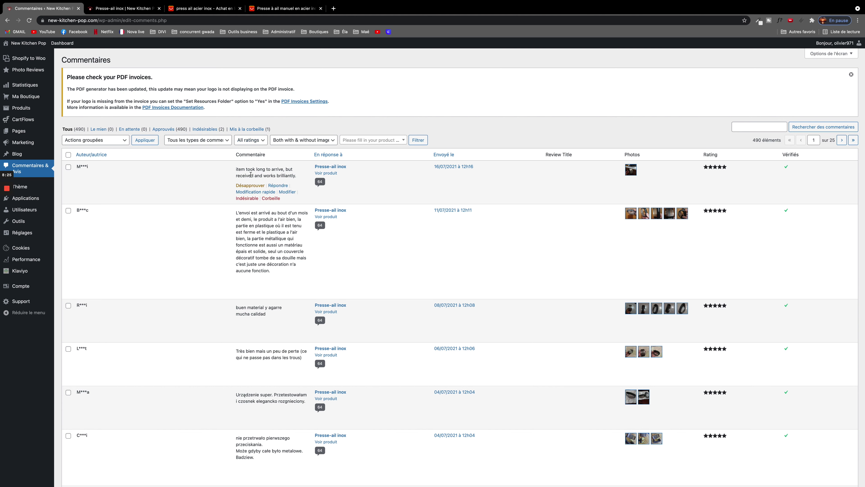
pyautogui.click(287, 192)
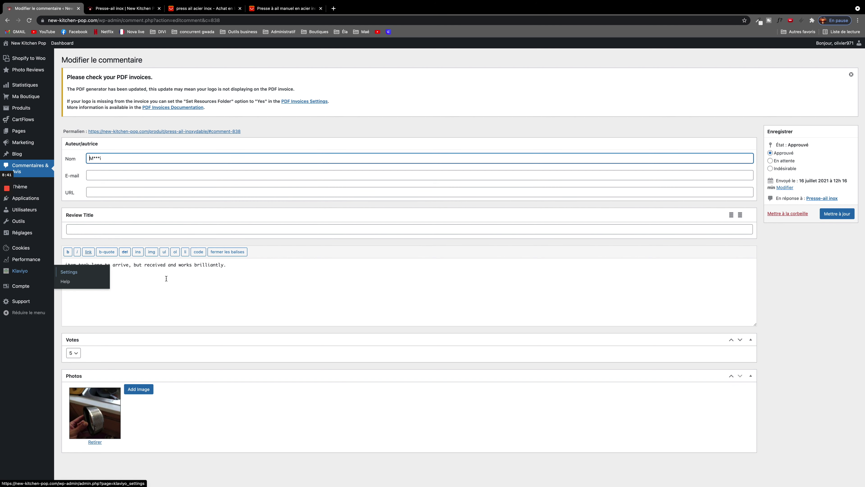
pyautogui.moveTo(227, 266); pyautogui.dragTo(94, 278)
pyautogui.click(199, 300)
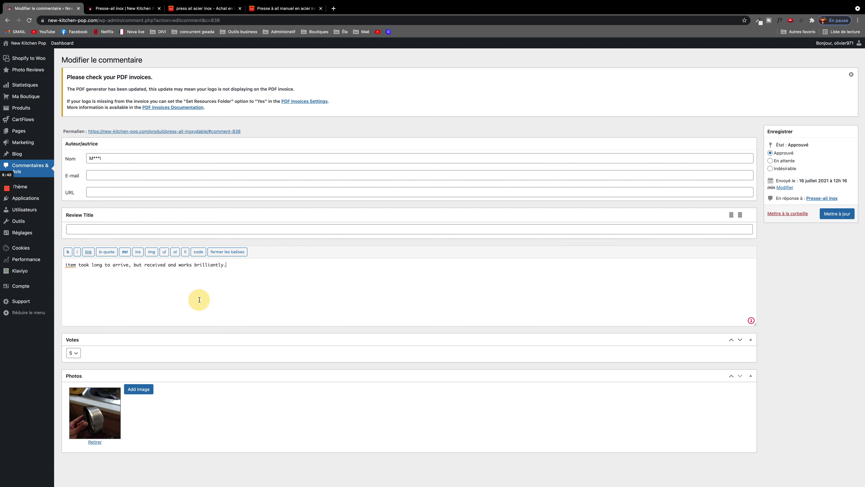
pyautogui.click(227, 267)
pyautogui.click(77, 354)
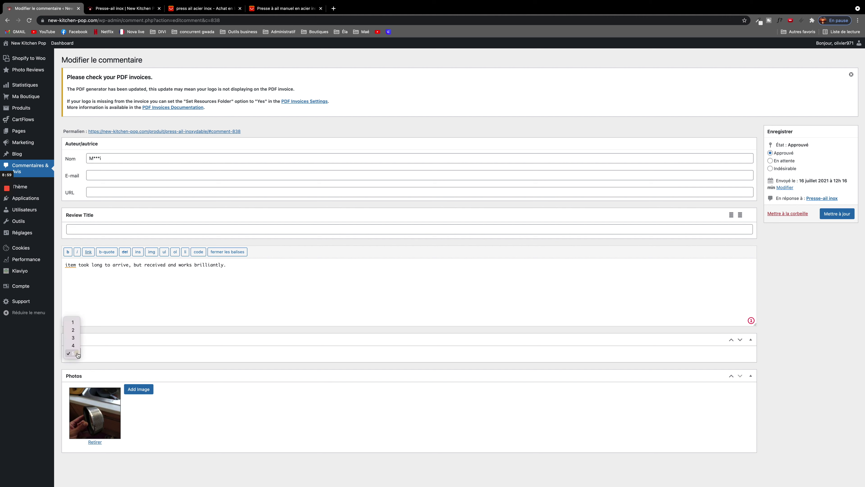
pyautogui.click(154, 304)
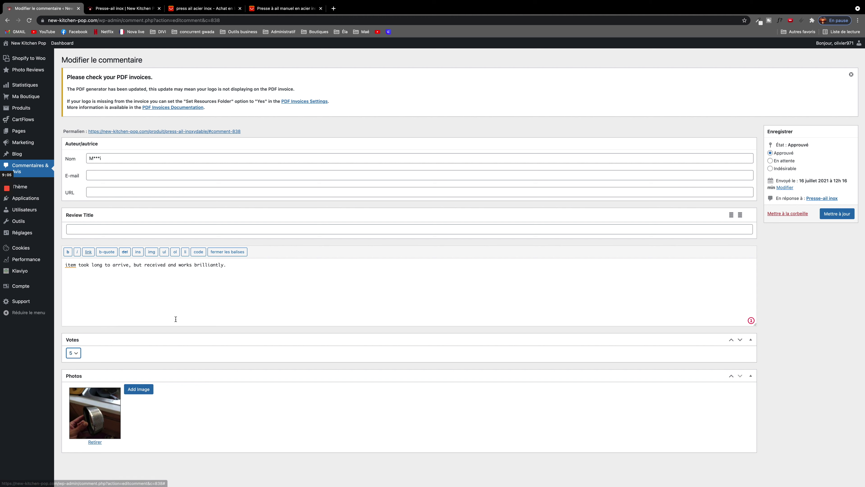
pyautogui.click(837, 214)
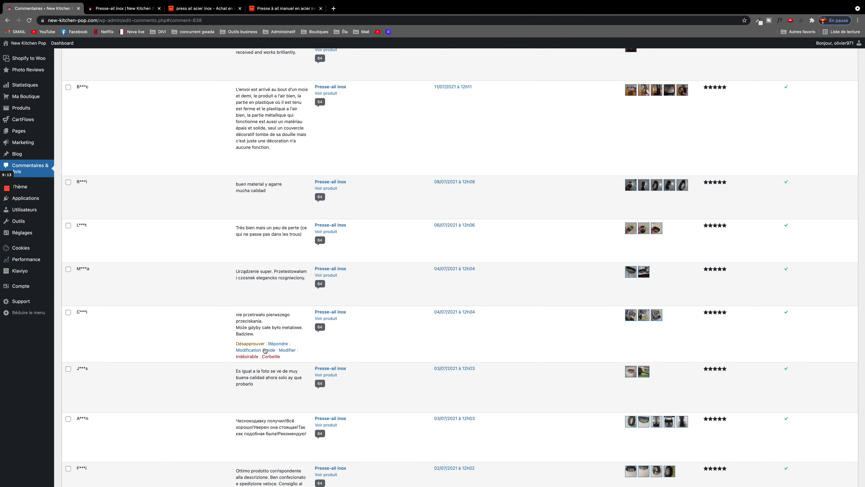
# - Open the "AliExpress Shopper" review at the end of the list for editing and set its author name to A***R
pyautogui.scroll(-15, 264, 345)
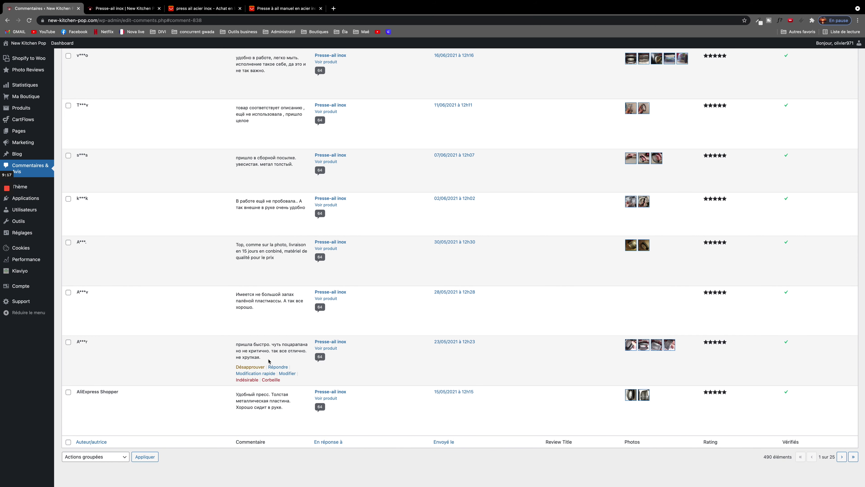
pyautogui.scroll(2, 267, 333)
pyautogui.scroll(-3, 267, 362)
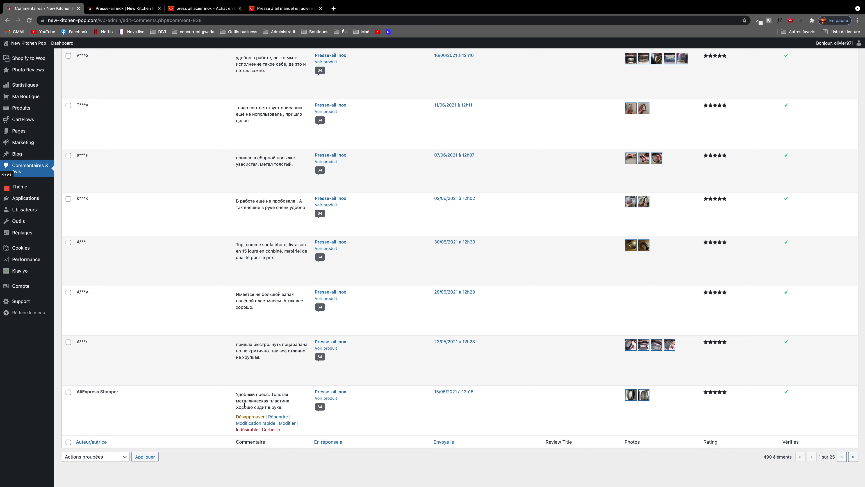
pyautogui.click(286, 424)
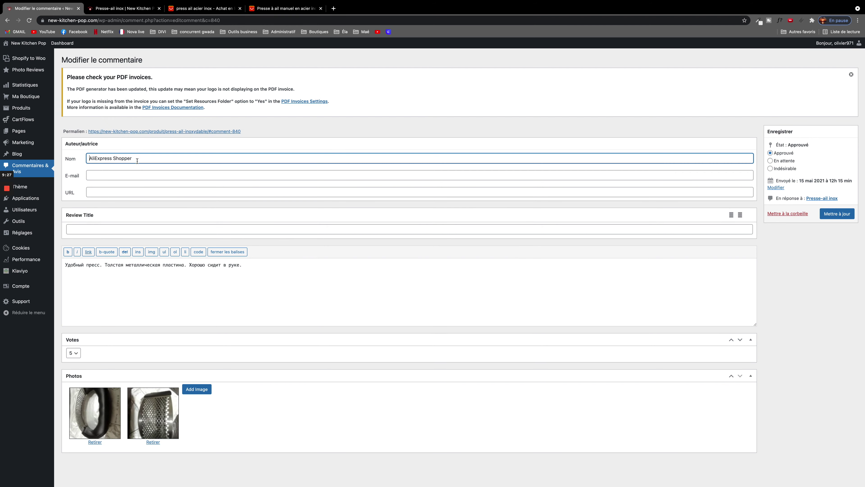
pyautogui.moveTo(136, 158); pyautogui.dragTo(77, 158)
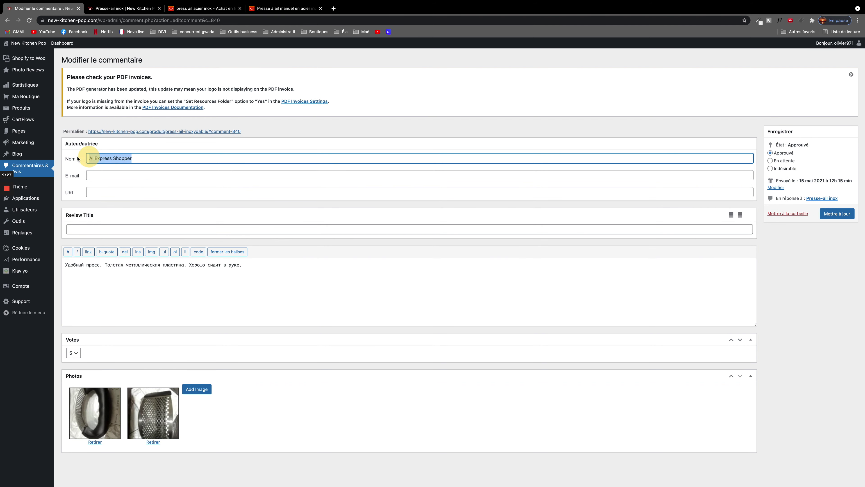
pyautogui.write('A***R')
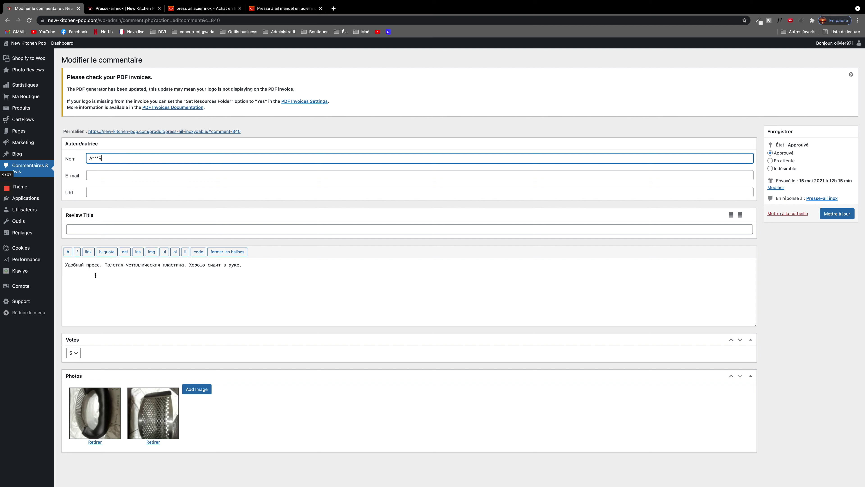
# - Copy the Russian review text and translate it into French with the DeepL translator in a new browser tab
pyautogui.moveTo(242, 265); pyautogui.dragTo(65, 266)
pyautogui.press('cmd+c')
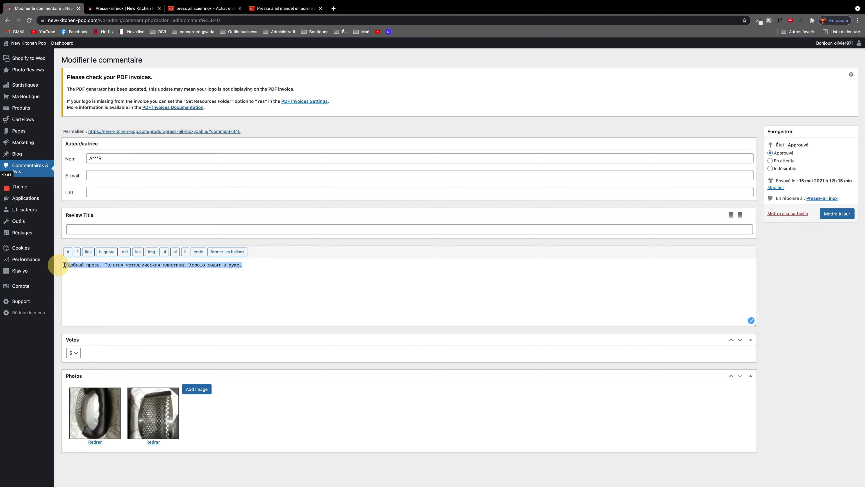
pyautogui.rightClick(87, 266)
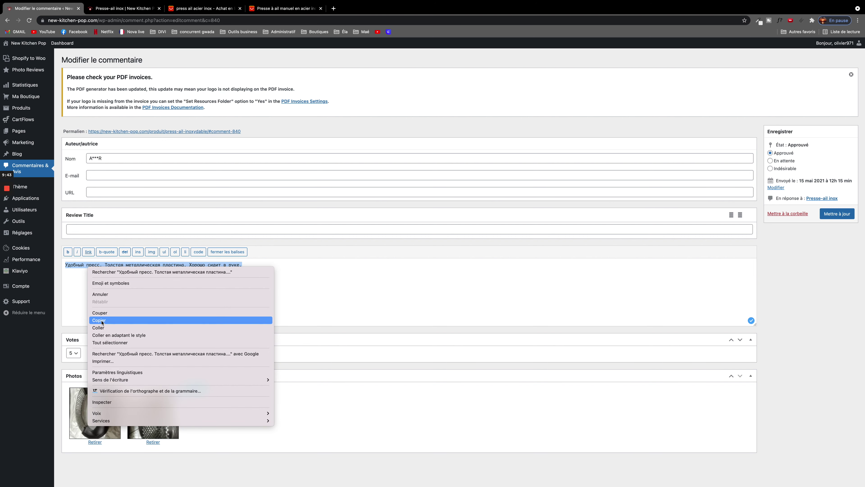
pyautogui.click(116, 320)
pyautogui.click(334, 9)
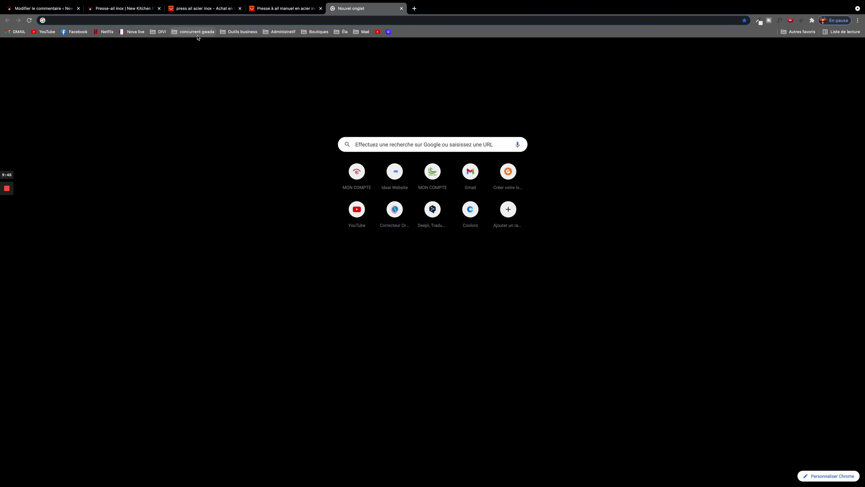
pyautogui.write('deepl')
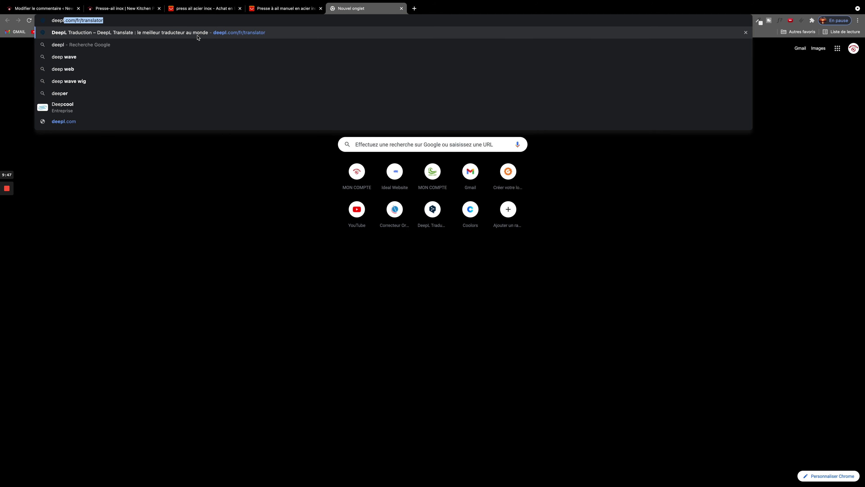
pyautogui.press('Return')
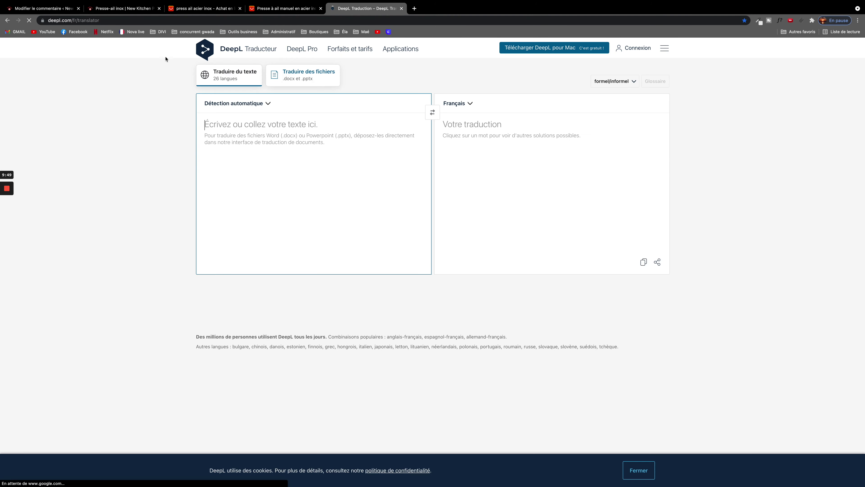
pyautogui.rightClick(227, 127)
pyautogui.click(247, 176)
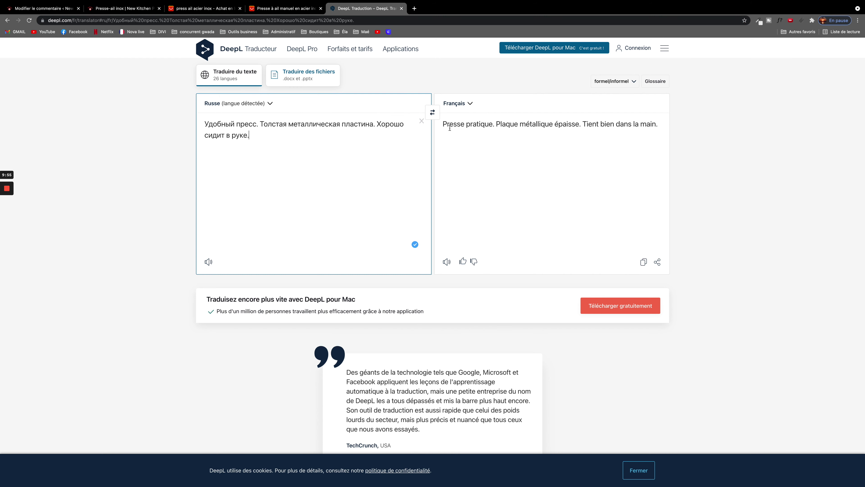
# - Replace the Russian review text with the French translation "Presse pratique. Plaque métallique épaisse. Tient bien dans la main." and update the review
pyautogui.moveTo(443, 126); pyautogui.dragTo(664, 125)
pyautogui.rightClick(603, 126)
pyautogui.click(616, 178)
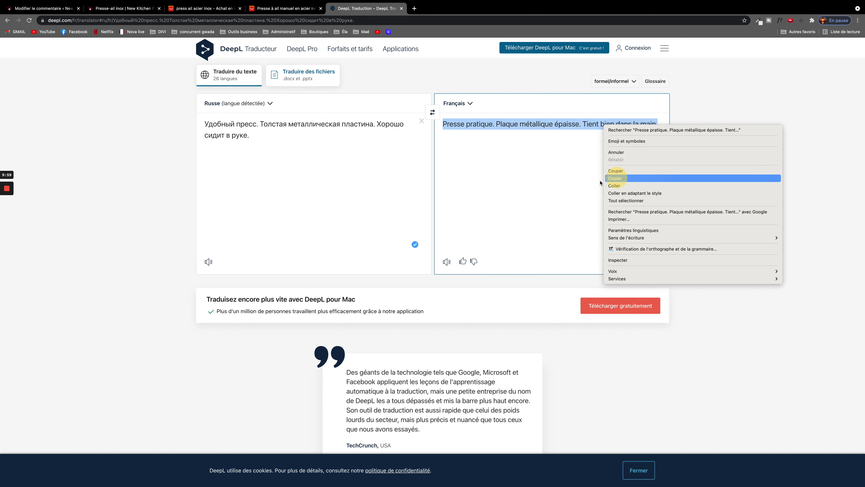
pyautogui.click(38, 8)
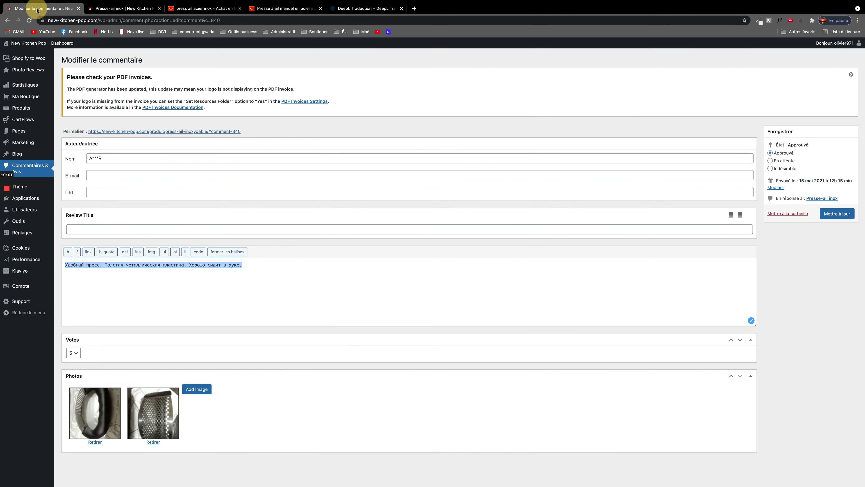
pyautogui.rightClick(186, 264)
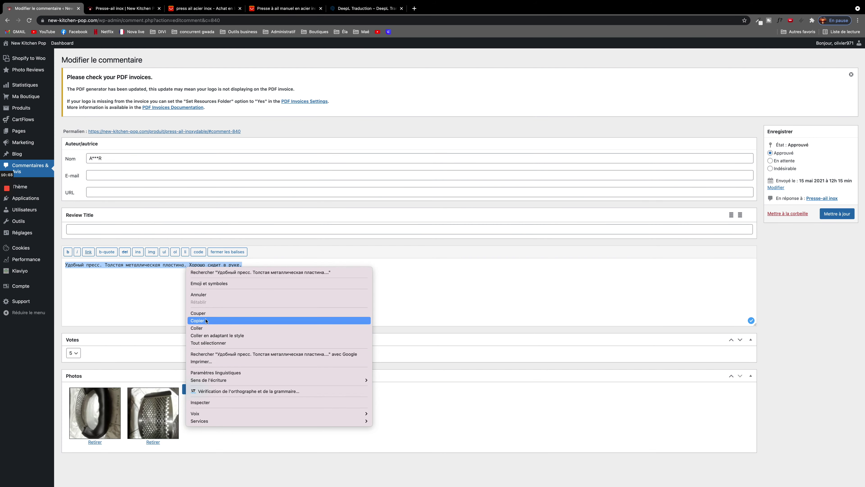
pyautogui.click(197, 327)
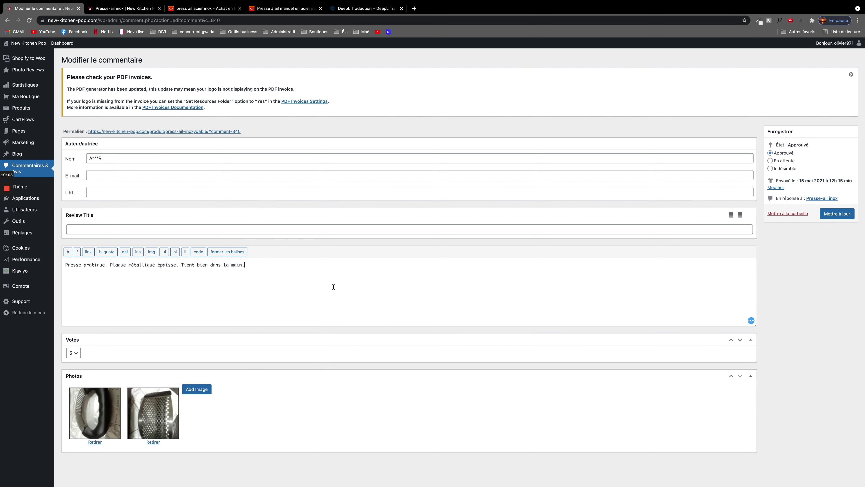
pyautogui.click(837, 214)
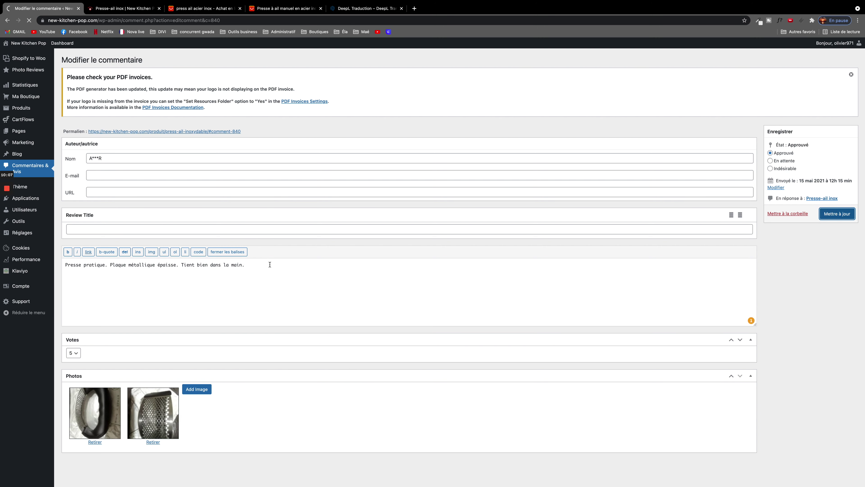